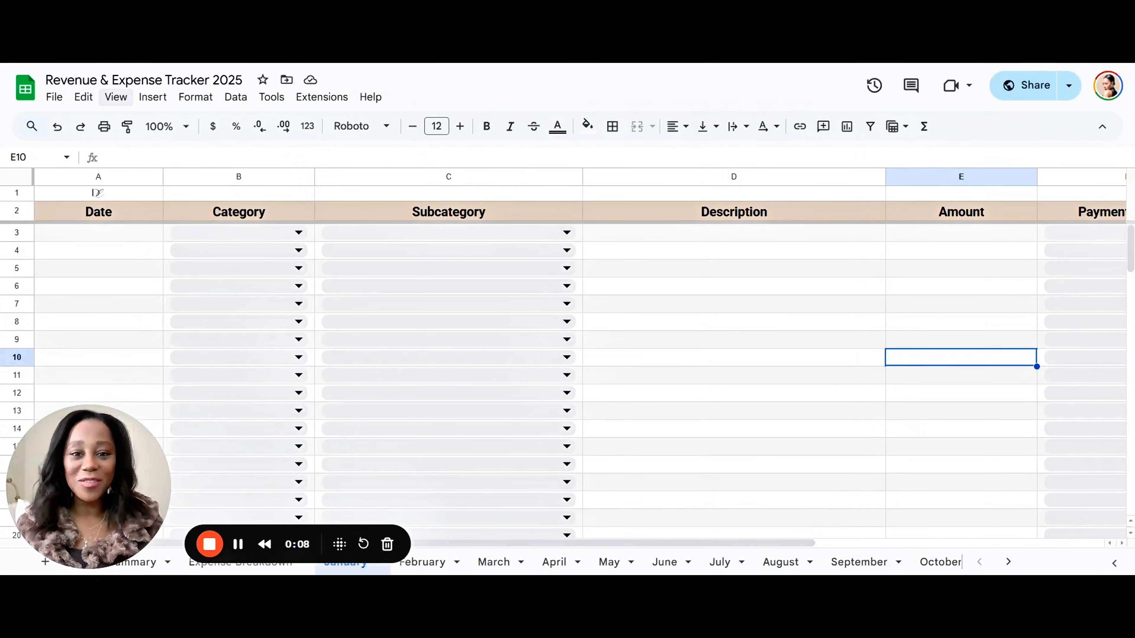
click(54, 97)
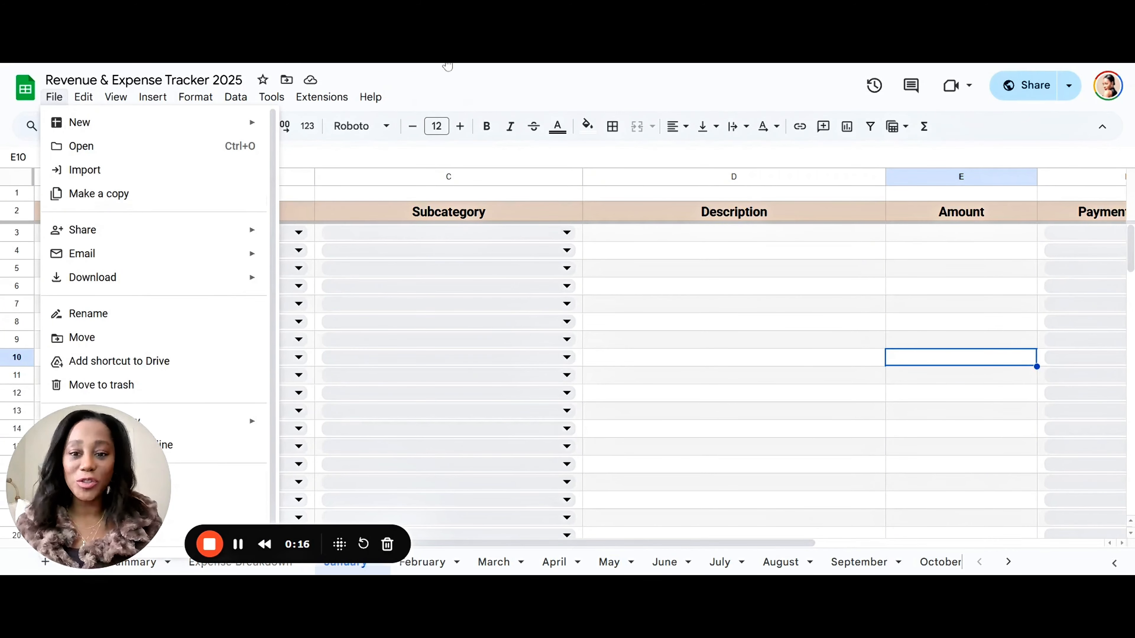
click(464, 90)
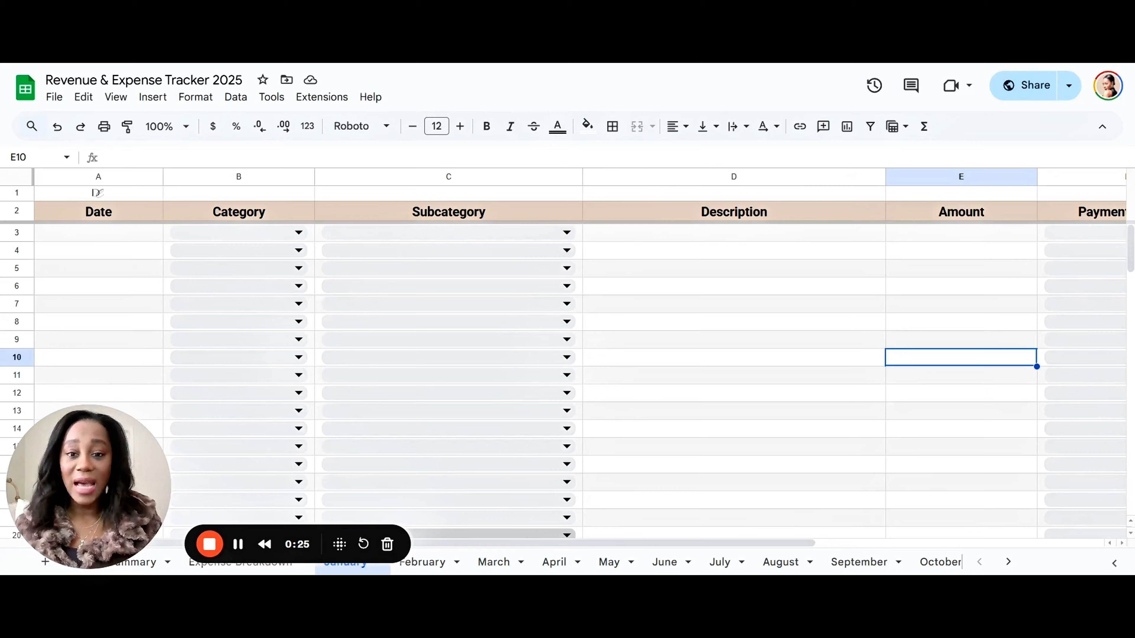
Look at the February and March sheets and return to the January sheet.
click(422, 562)
click(493, 563)
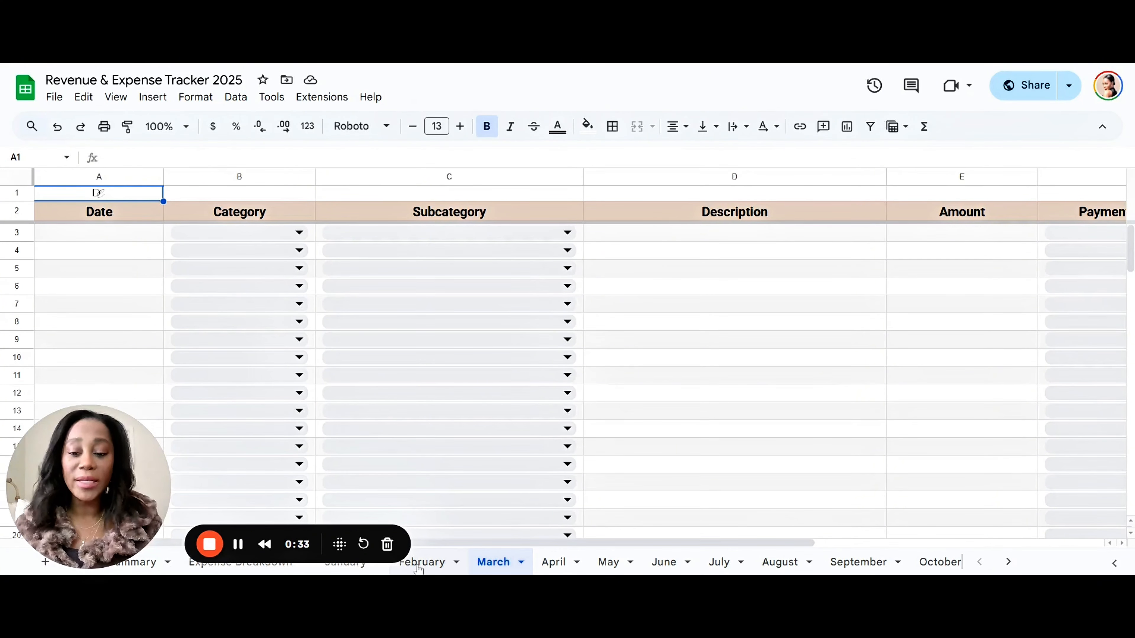
click(352, 569)
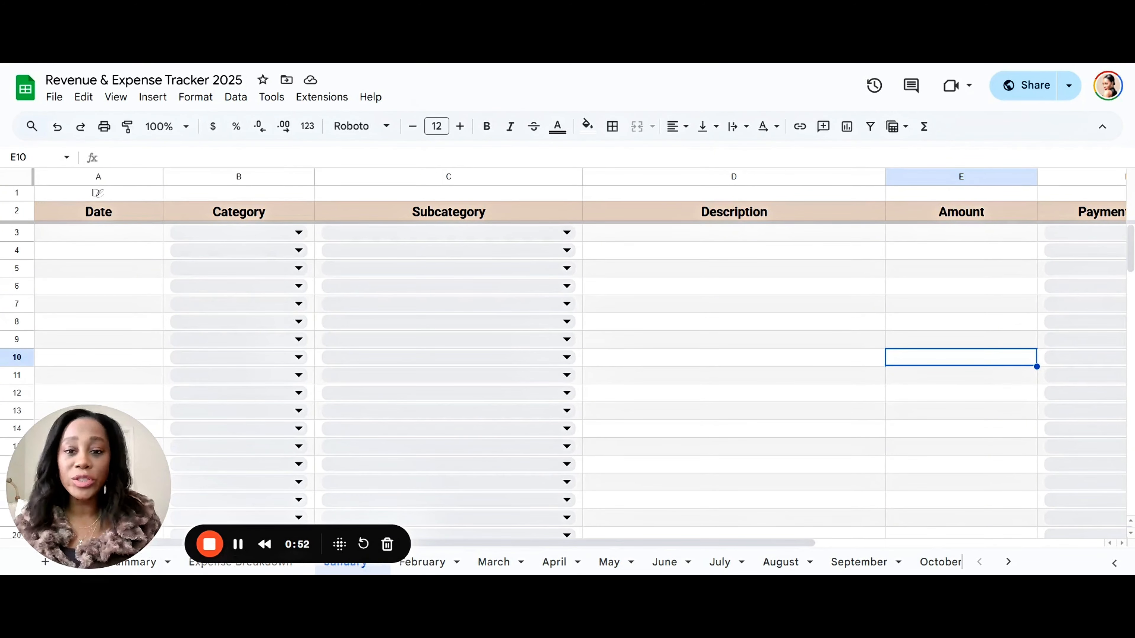
Enter the date 1/30/2025 in the first entry row of the January sheet.
click(108, 237)
double_click(108, 237)
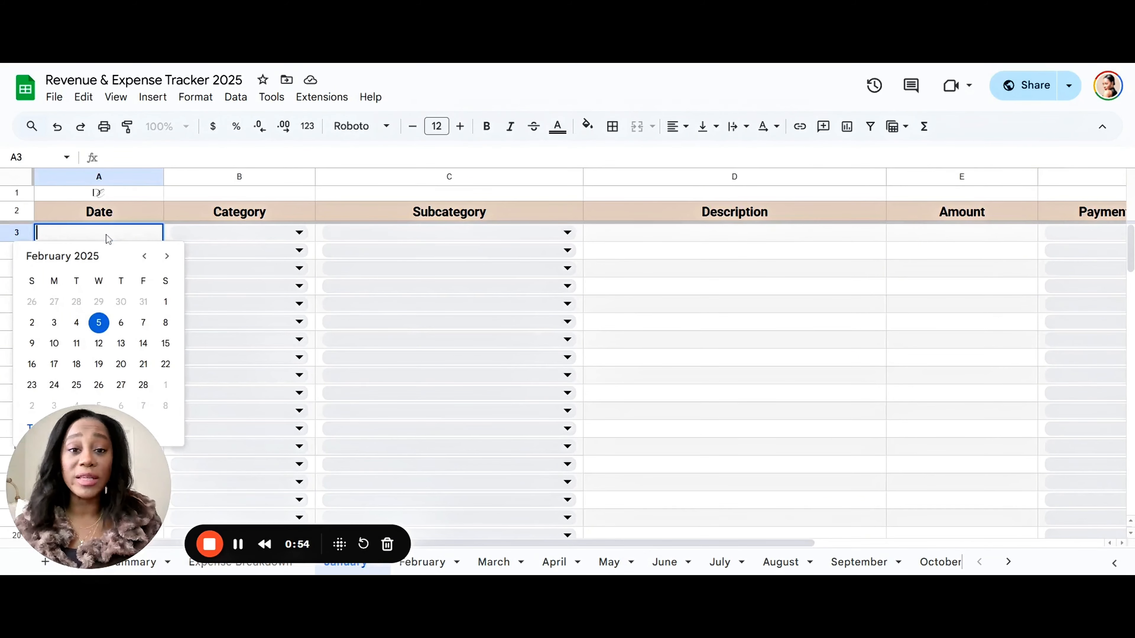
click(145, 257)
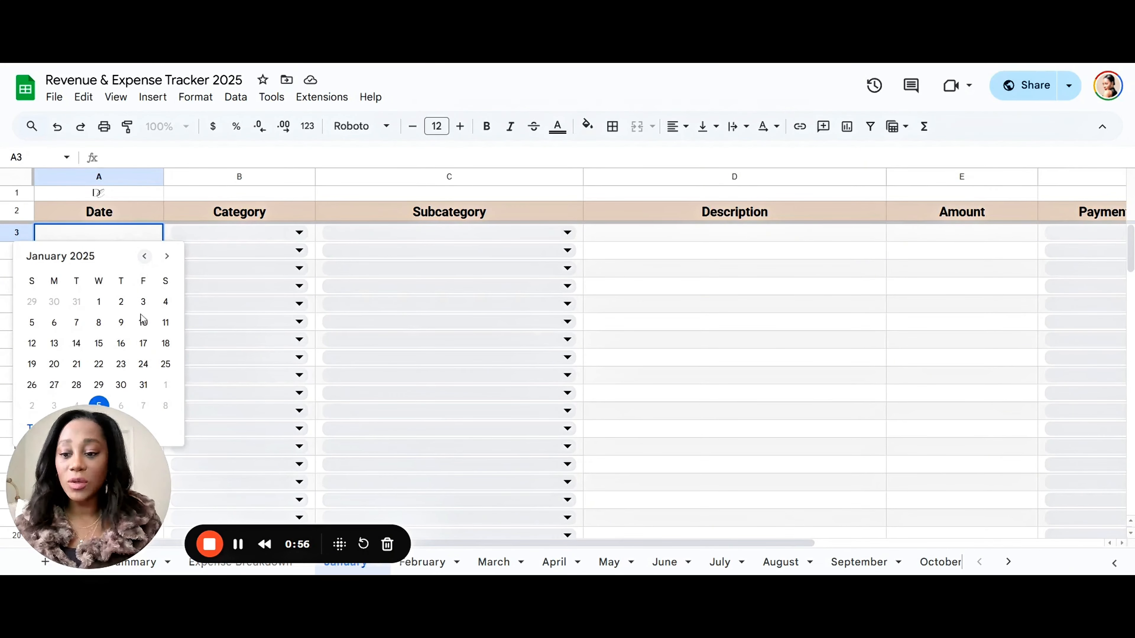
click(121, 386)
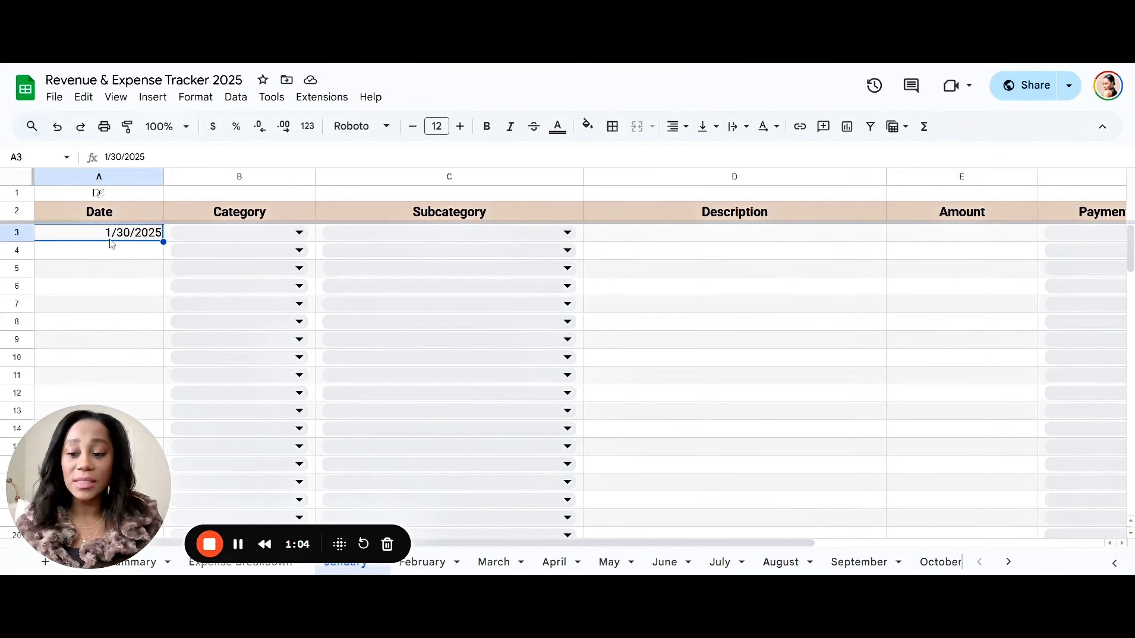
Categorize the 1/30/2025 entry as Income with the subcategory Brand Deals.
click(258, 239)
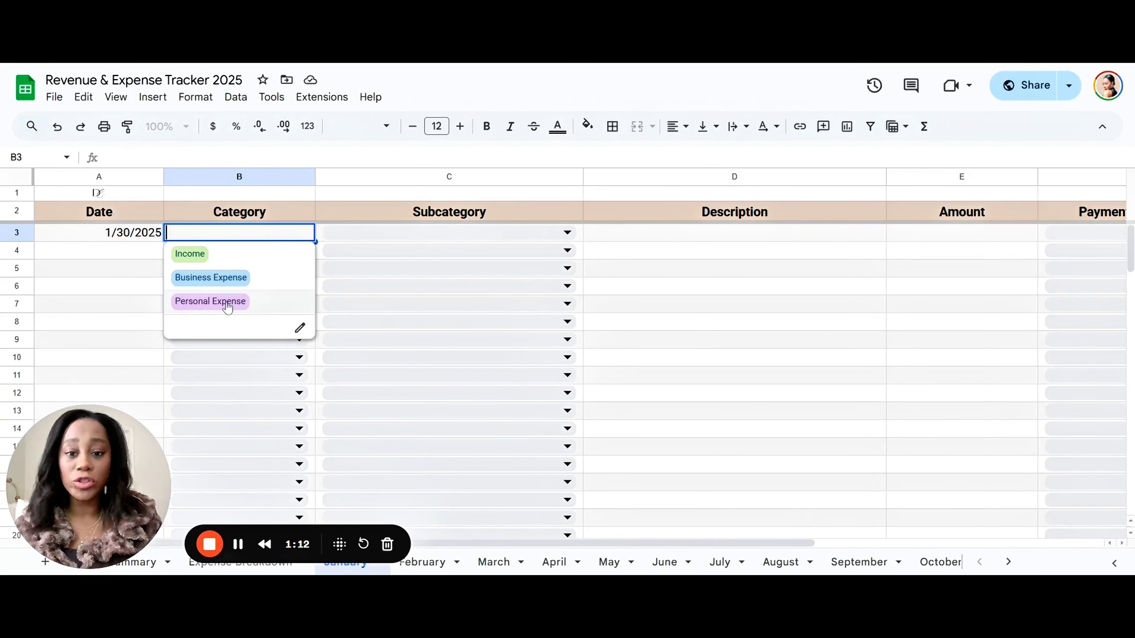
click(200, 255)
click(478, 240)
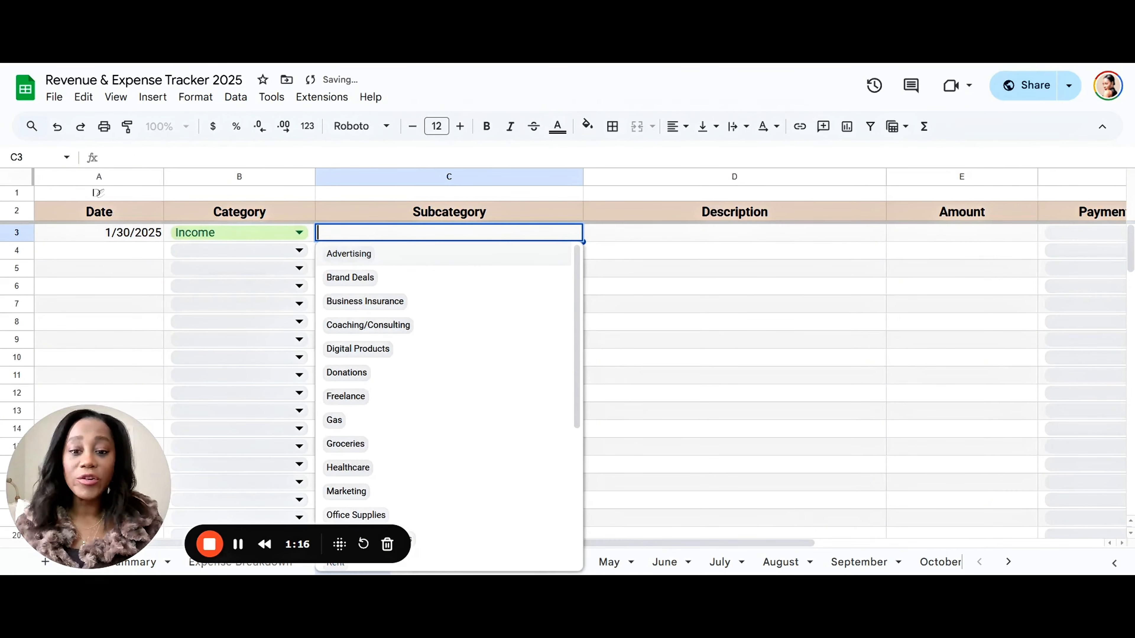
scroll(467, 363, down, 1)
scroll(467, 363, down, 3)
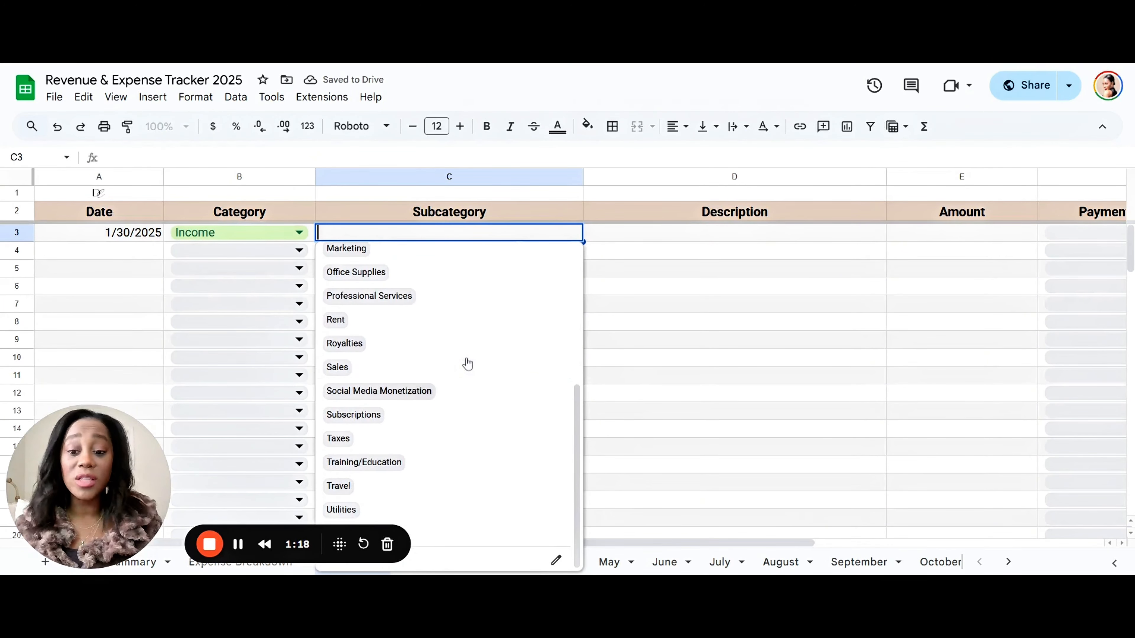
scroll(464, 362, up, 5)
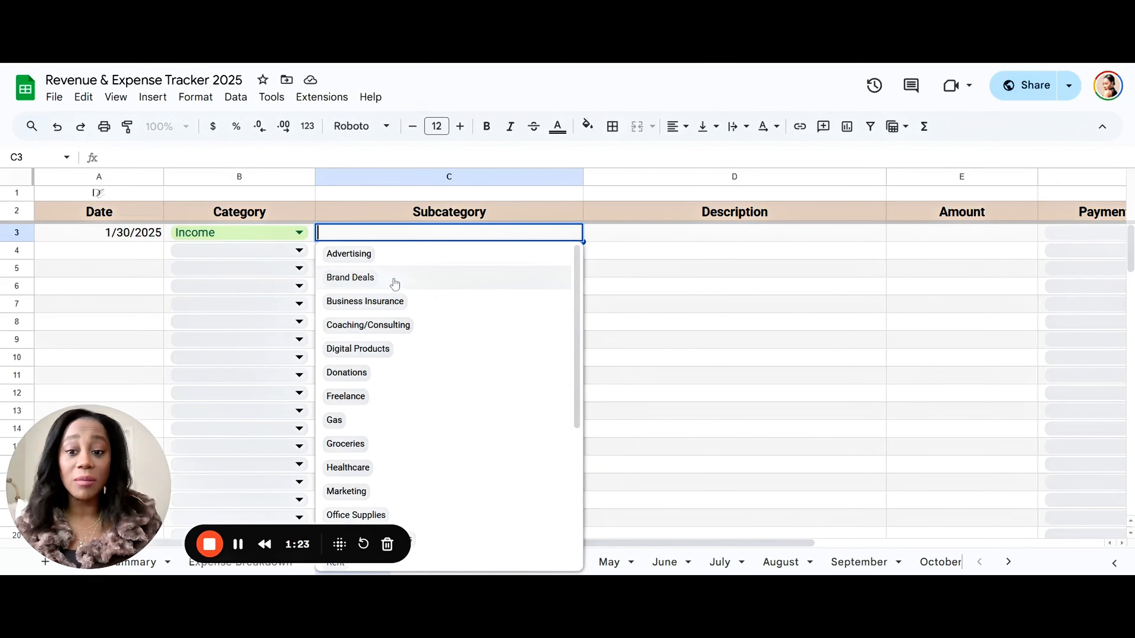
click(356, 282)
Fill in the income entry's description as Toyota and its amount as 2000.
click(694, 240)
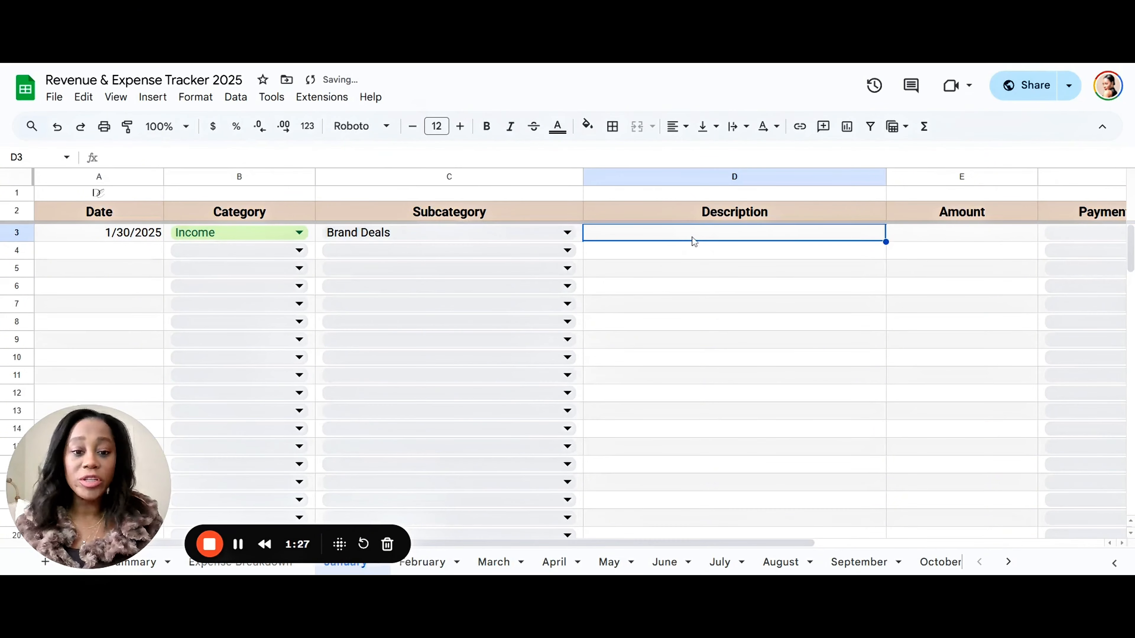
text(Toyota)
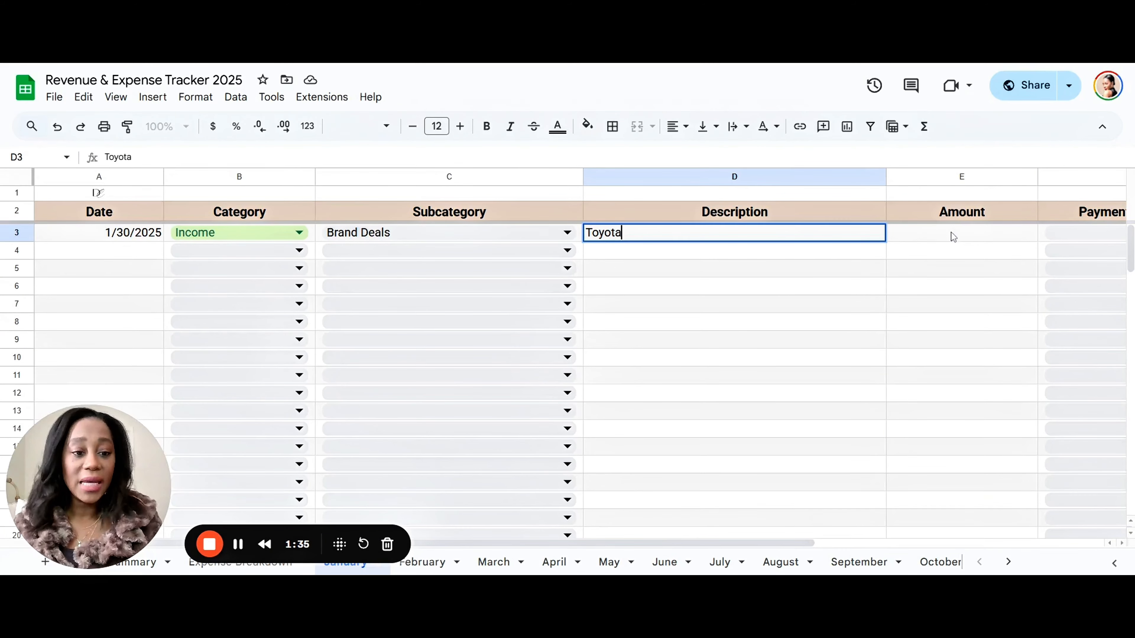
click(981, 236)
text(2000)
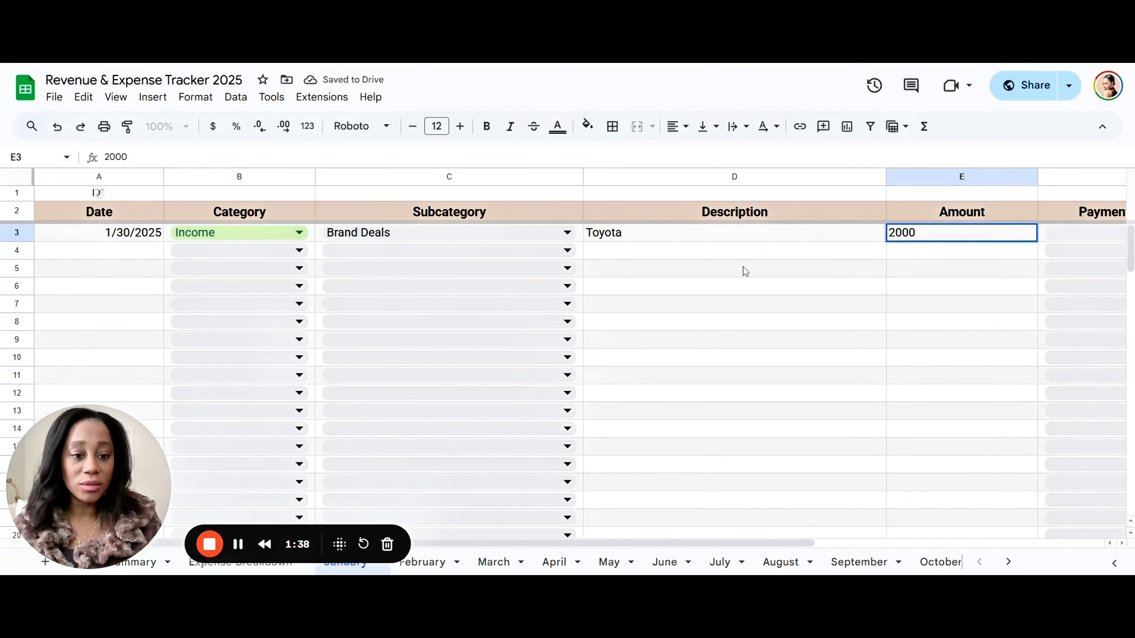
click(743, 266)
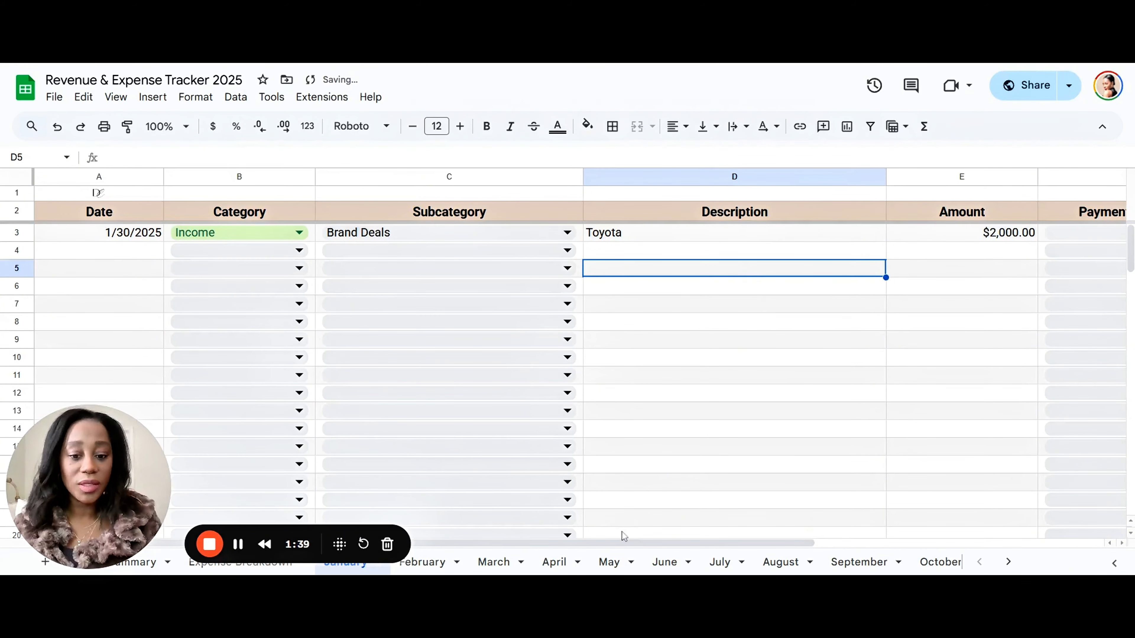
Set the payment method of the Toyota entry to ACH.
drag(621, 542, 837, 539)
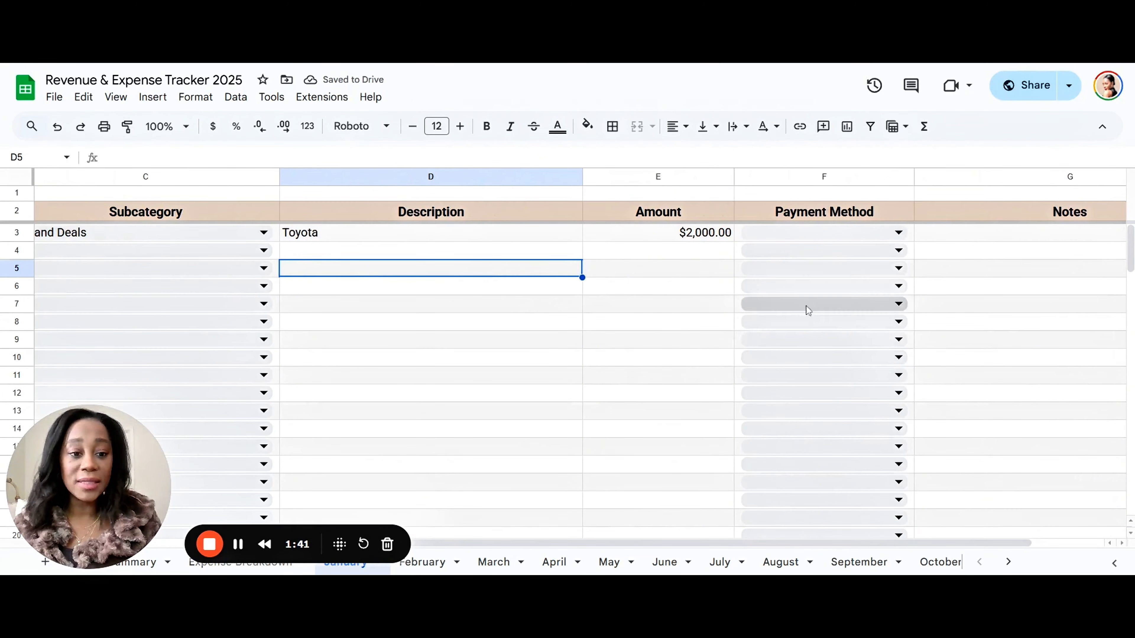
click(821, 237)
click(766, 262)
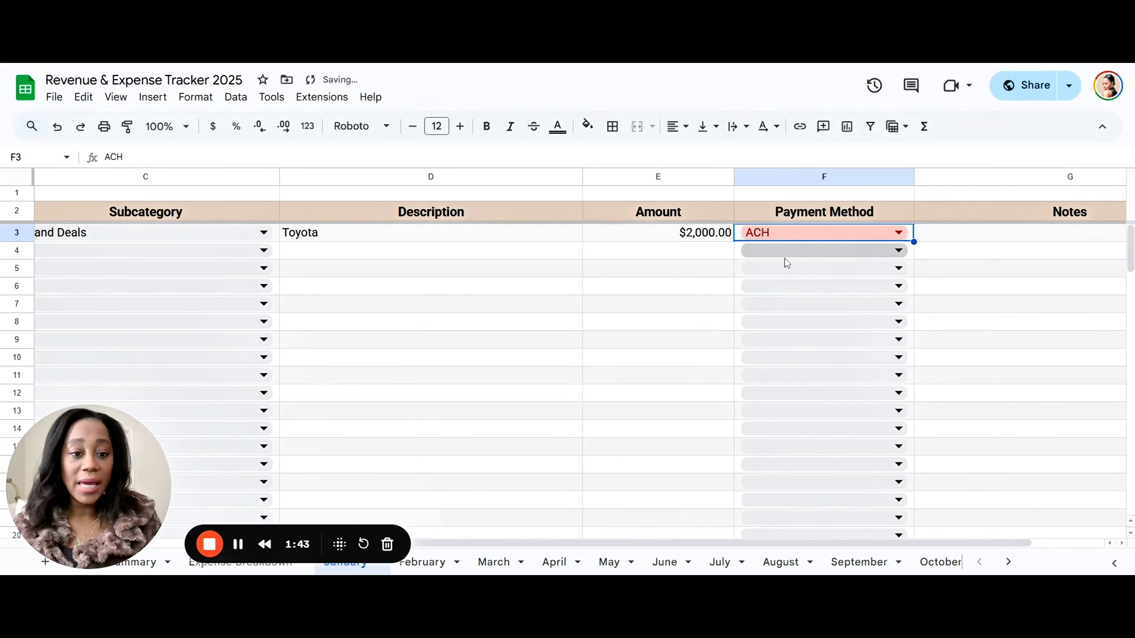
Review the dropdown rules for the Toyota entry's payment method and close them without changes.
key(Return)
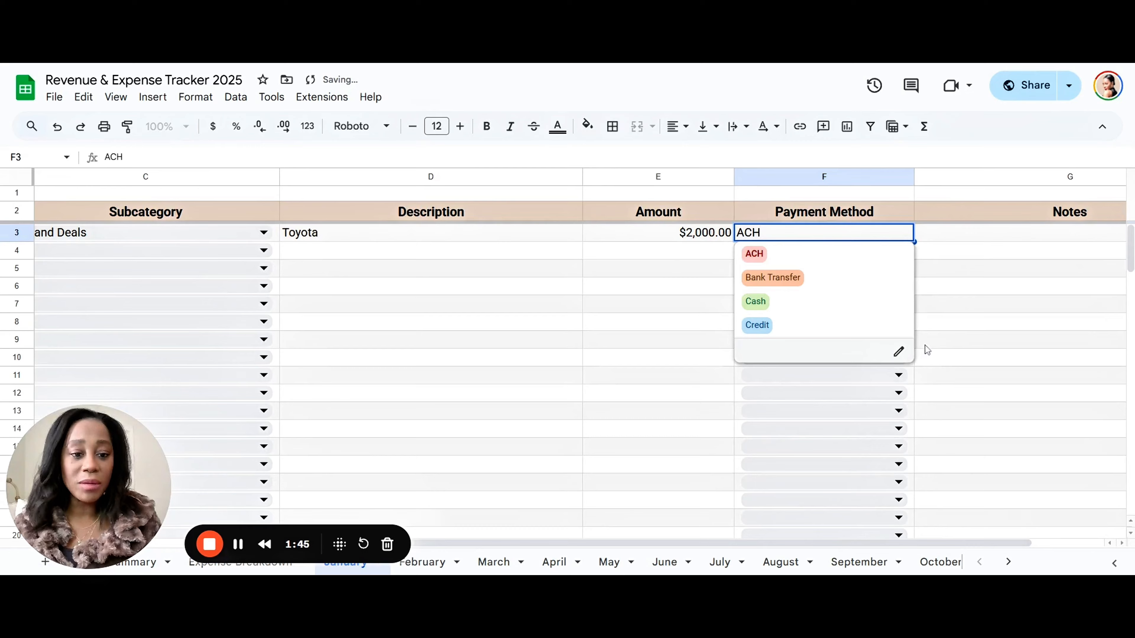
click(899, 357)
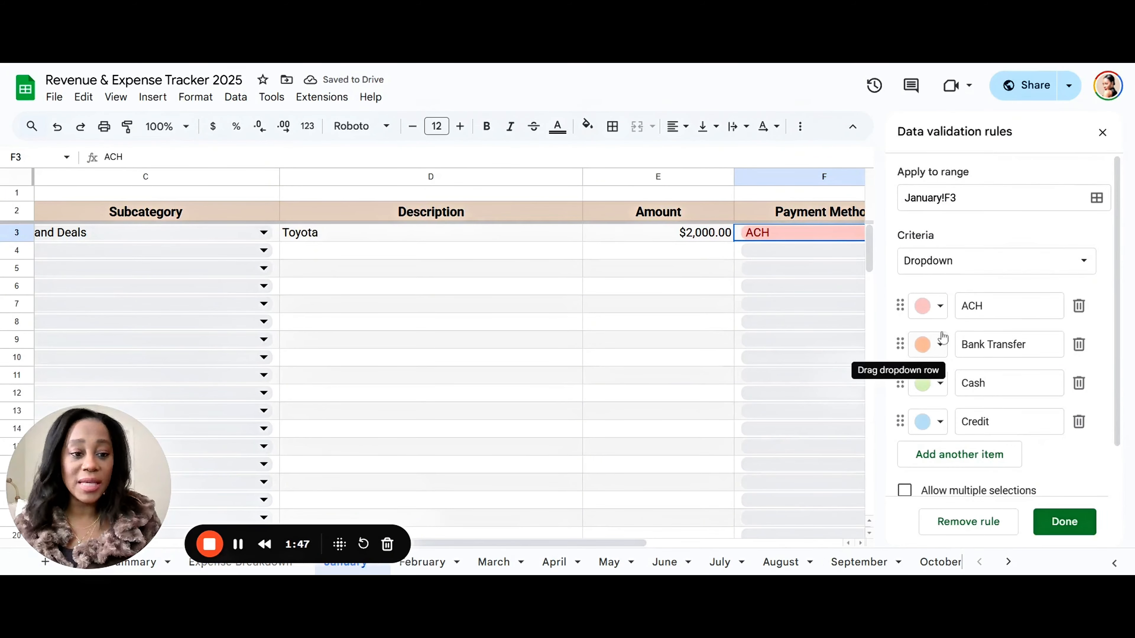
scroll(938, 460, down, 2)
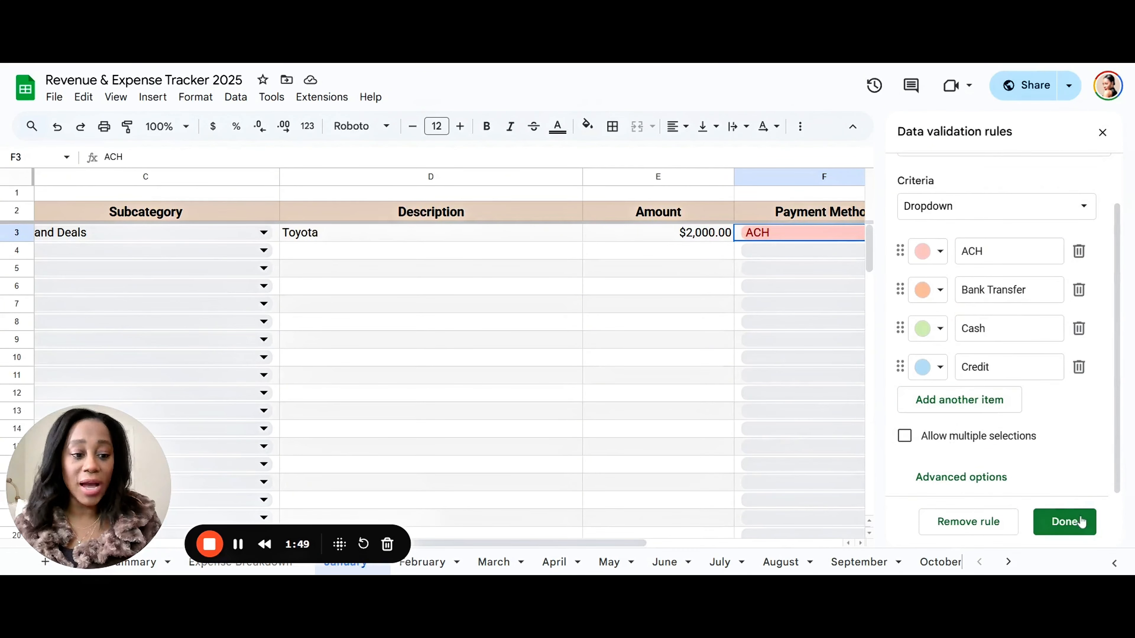
click(1103, 139)
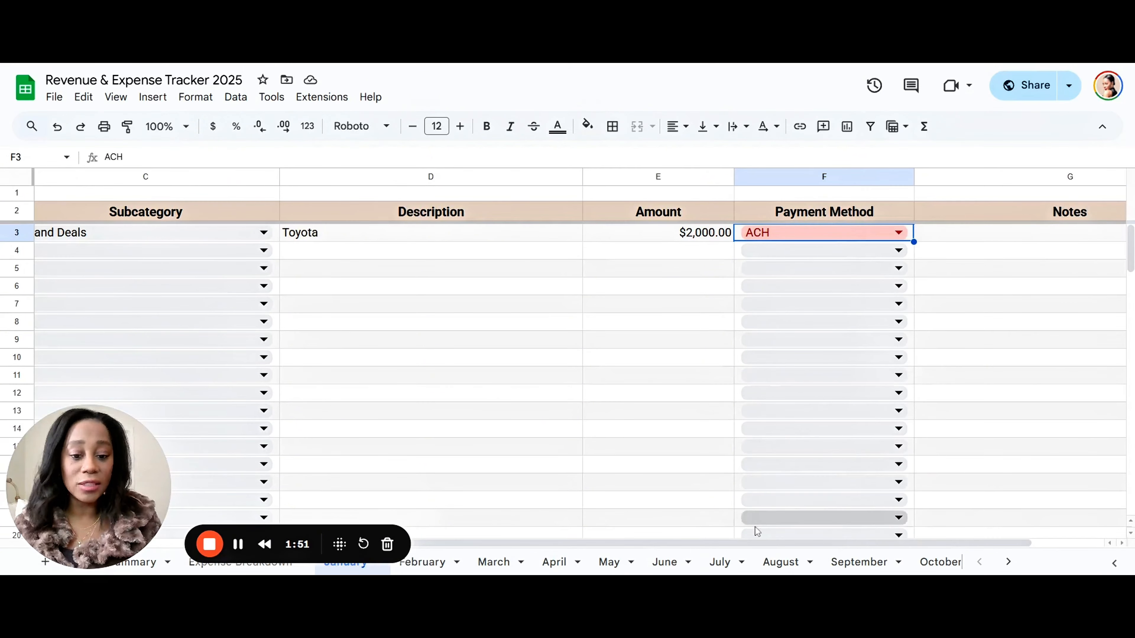
Open the dropdown rules for the Toyota entry's subcategory and review the list of editable items.
drag(706, 542, 415, 535)
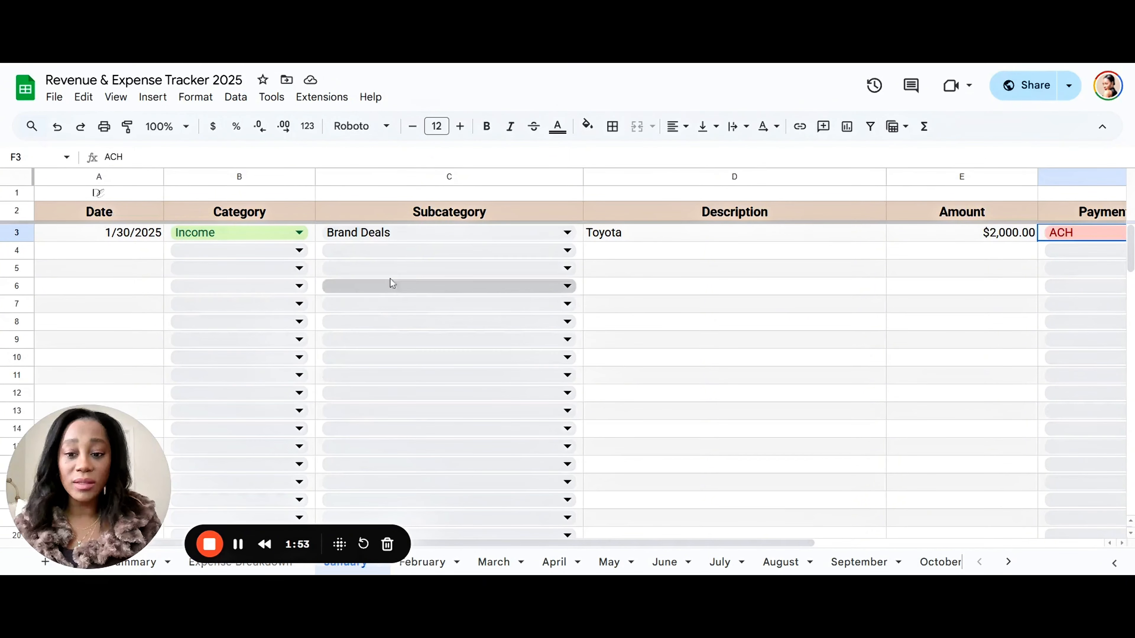
click(411, 230)
scroll(510, 377, down, 5)
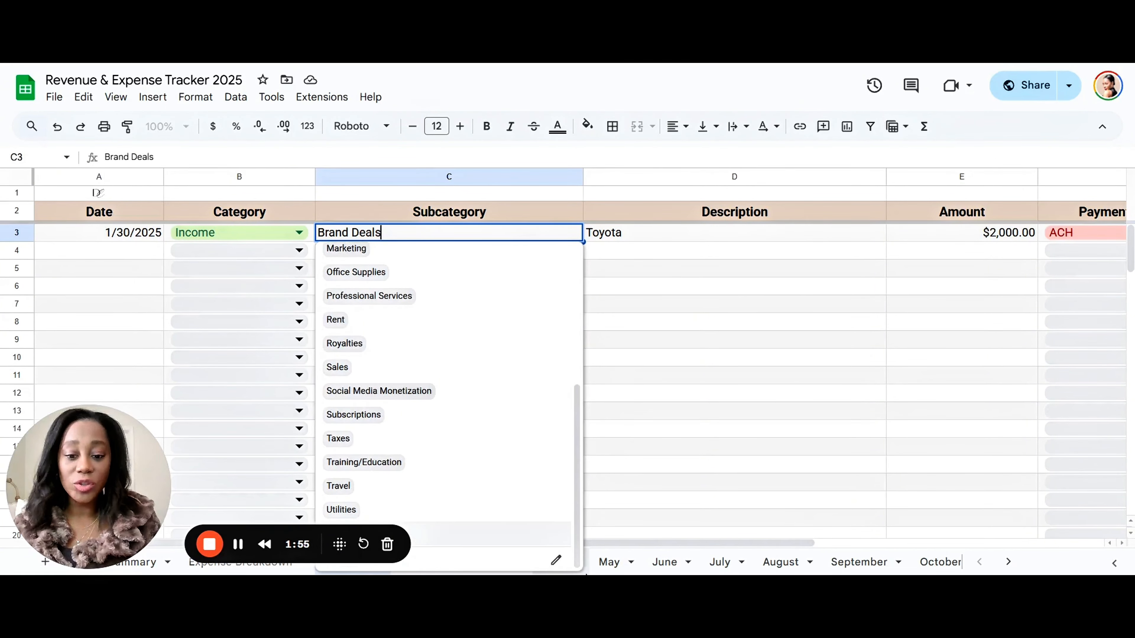
click(556, 561)
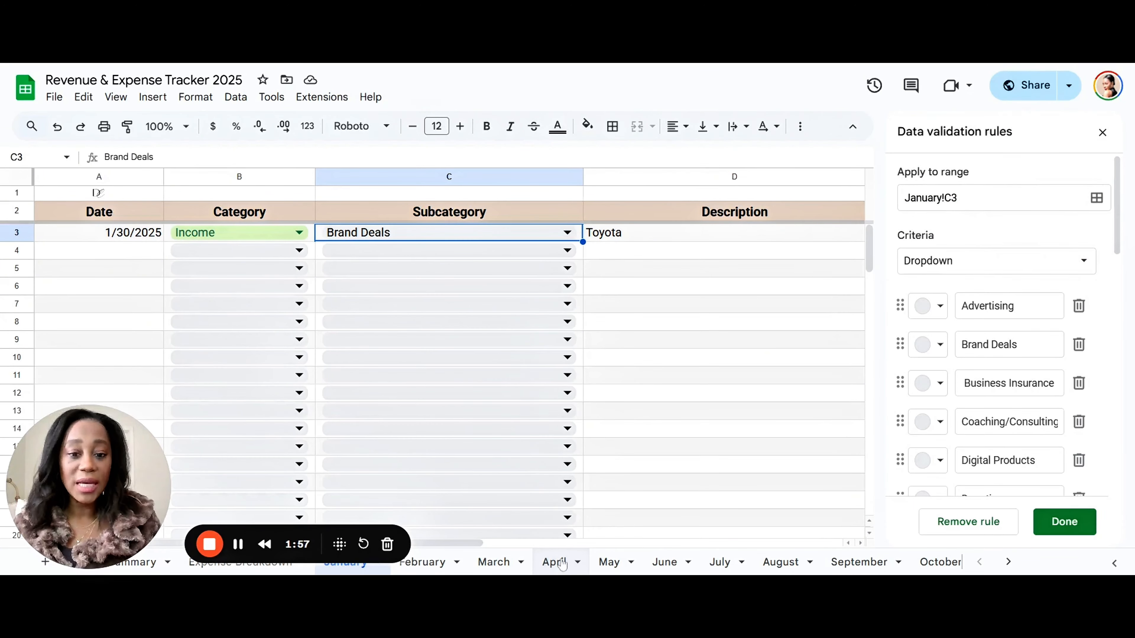
scroll(1016, 337, down, 3)
scroll(1017, 337, down, 8)
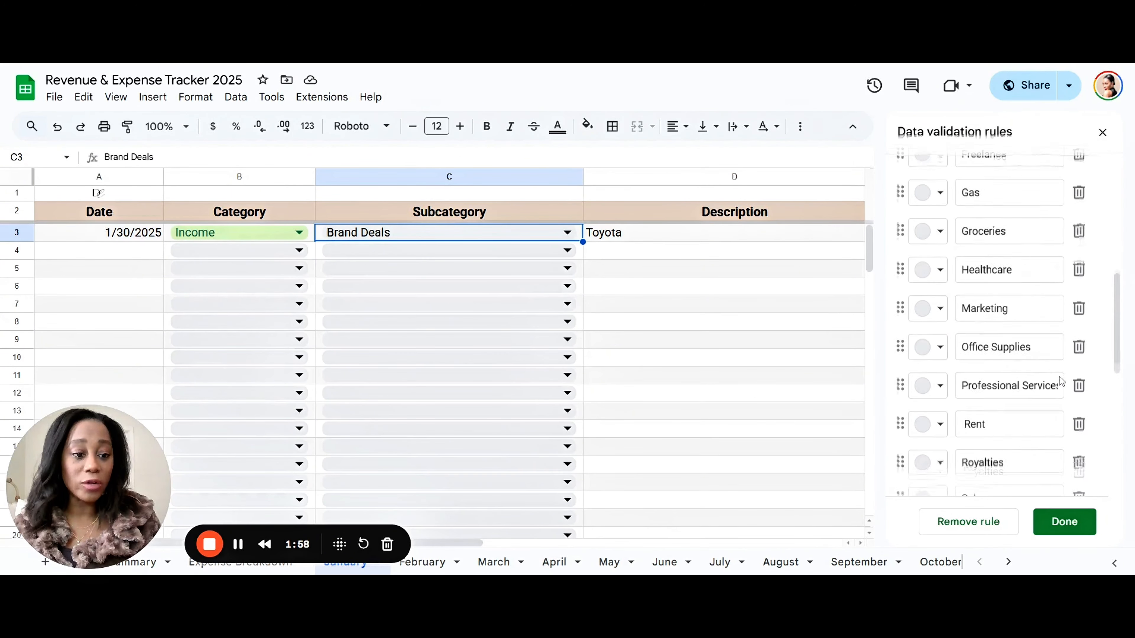
scroll(970, 388, down, 5)
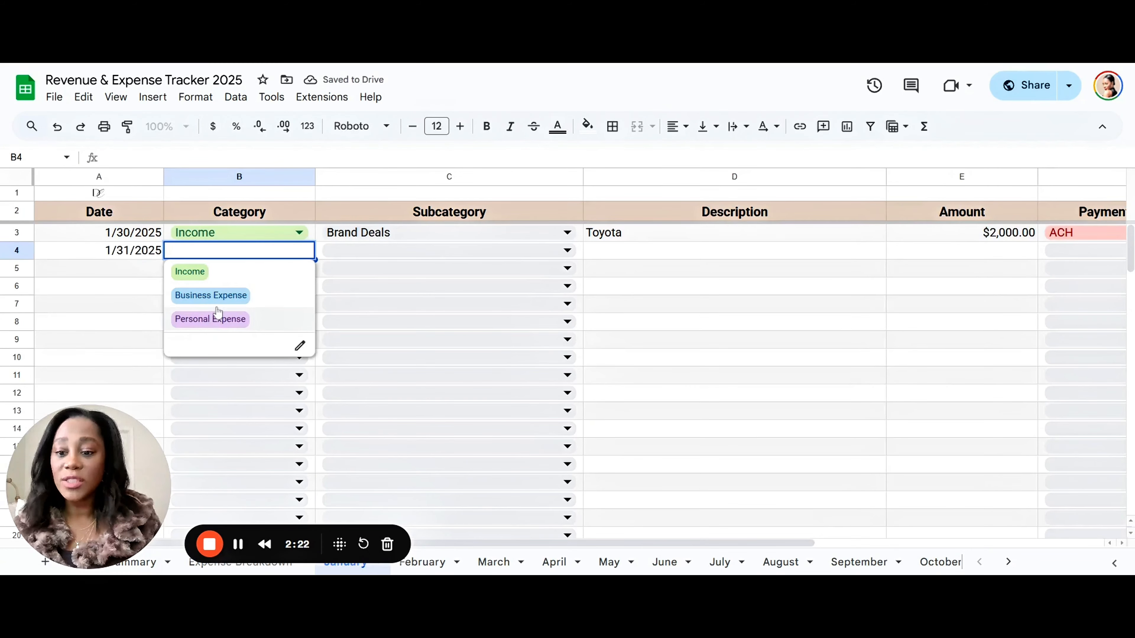
Categorize the 1/31/2025 entry in row 4 as Business Expense with the subcategory Advertising.
click(218, 298)
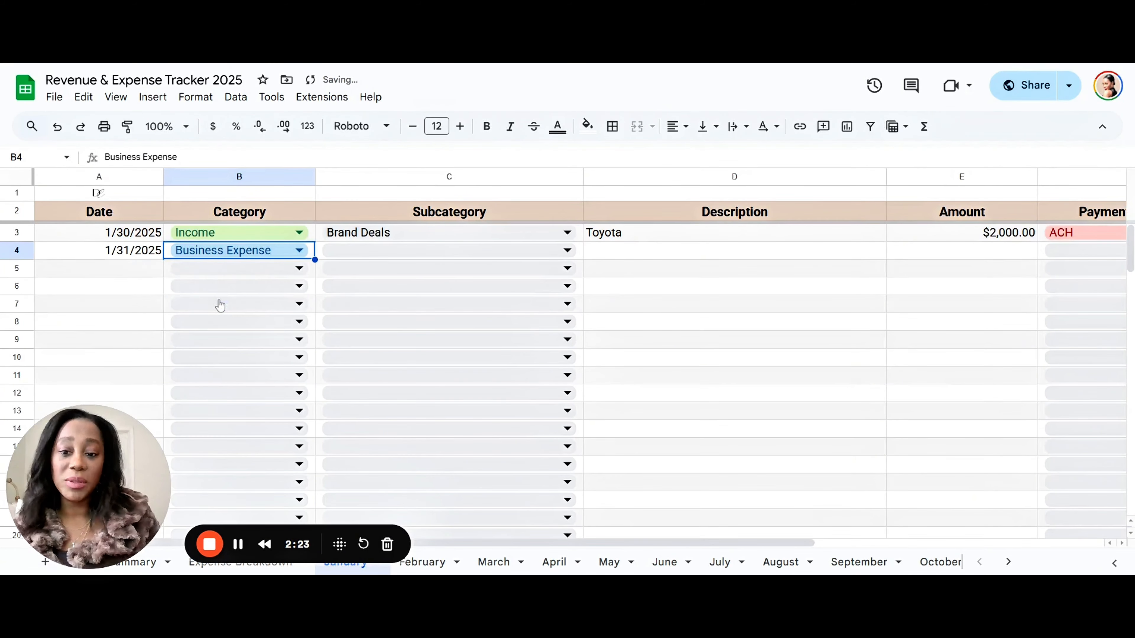
click(376, 254)
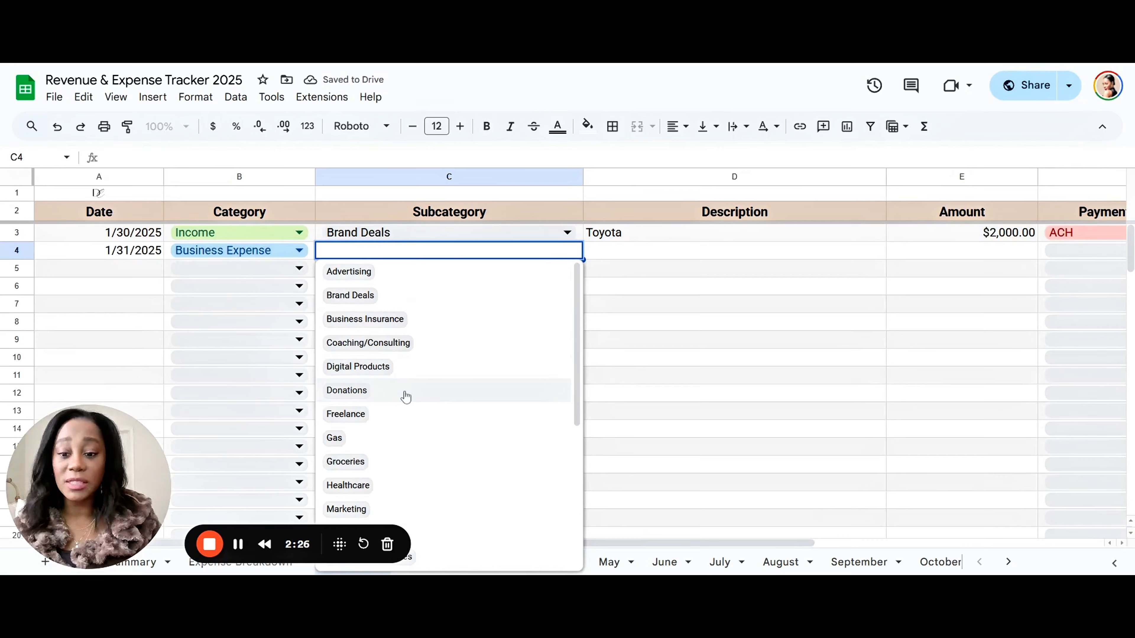
click(374, 271)
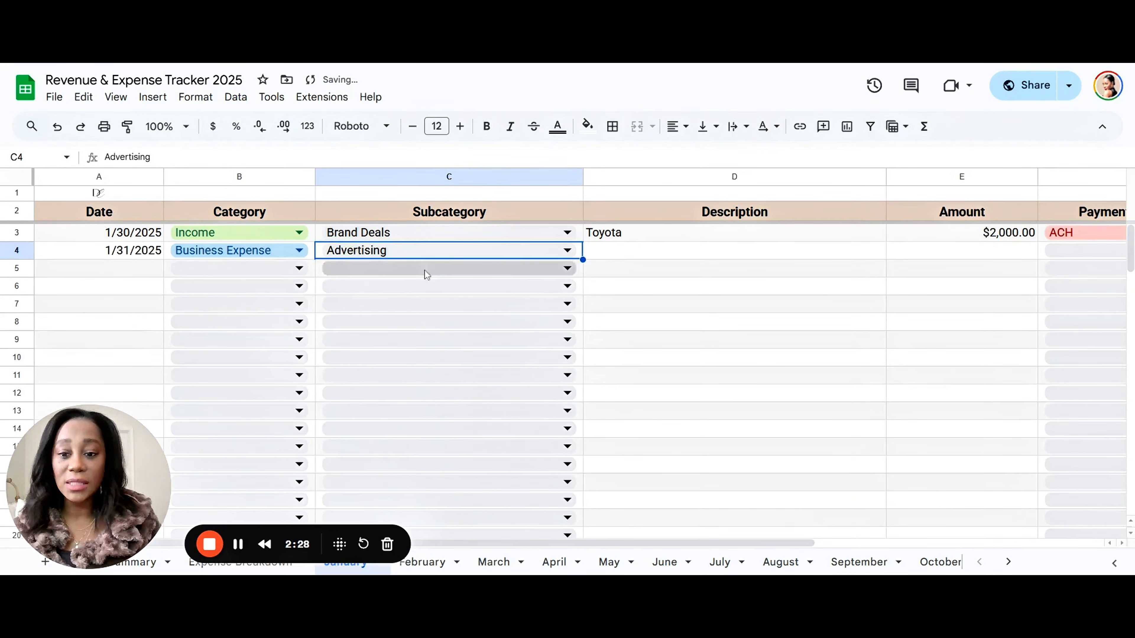
Fill in the advertising expense's description as Facebook and its amount as 500.
click(651, 260)
text(Facebook)
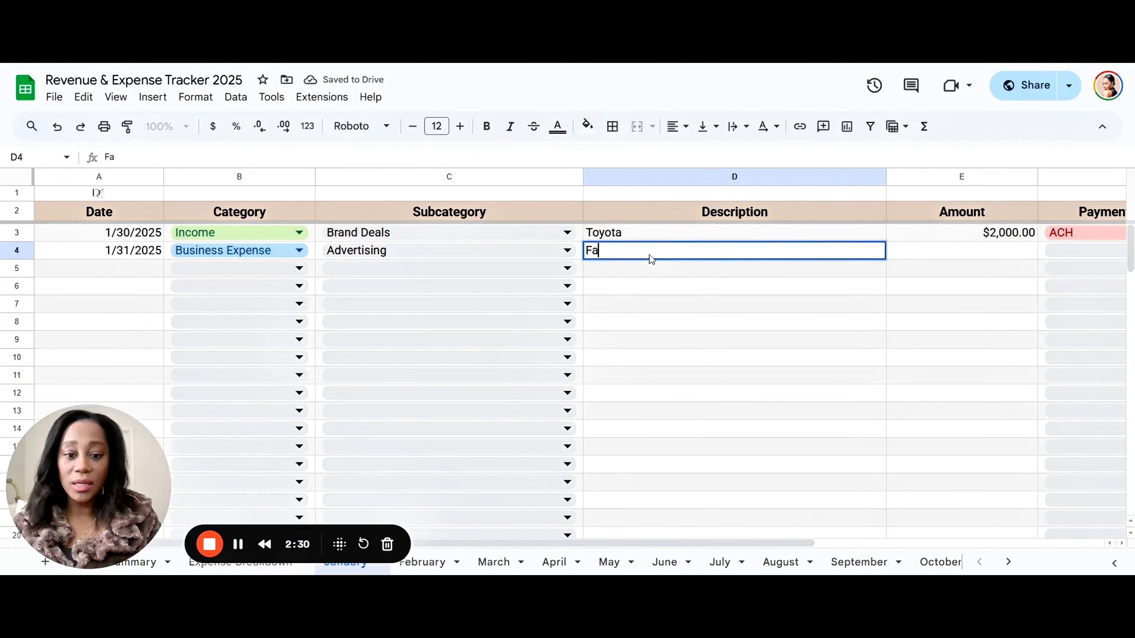
click(961, 259)
text(500)
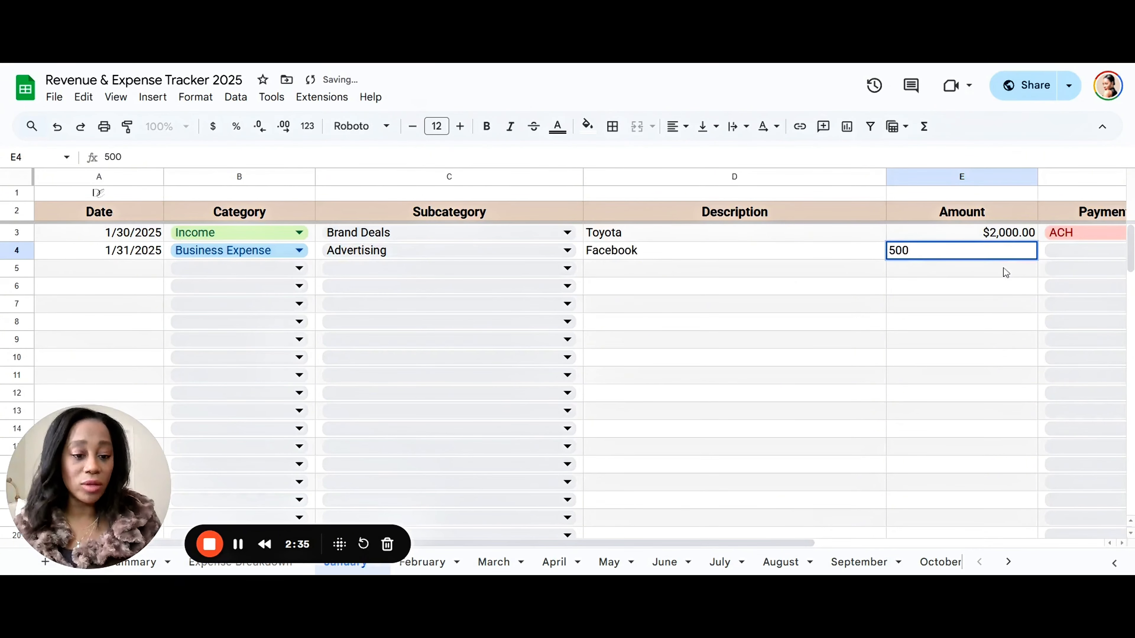
click(922, 291)
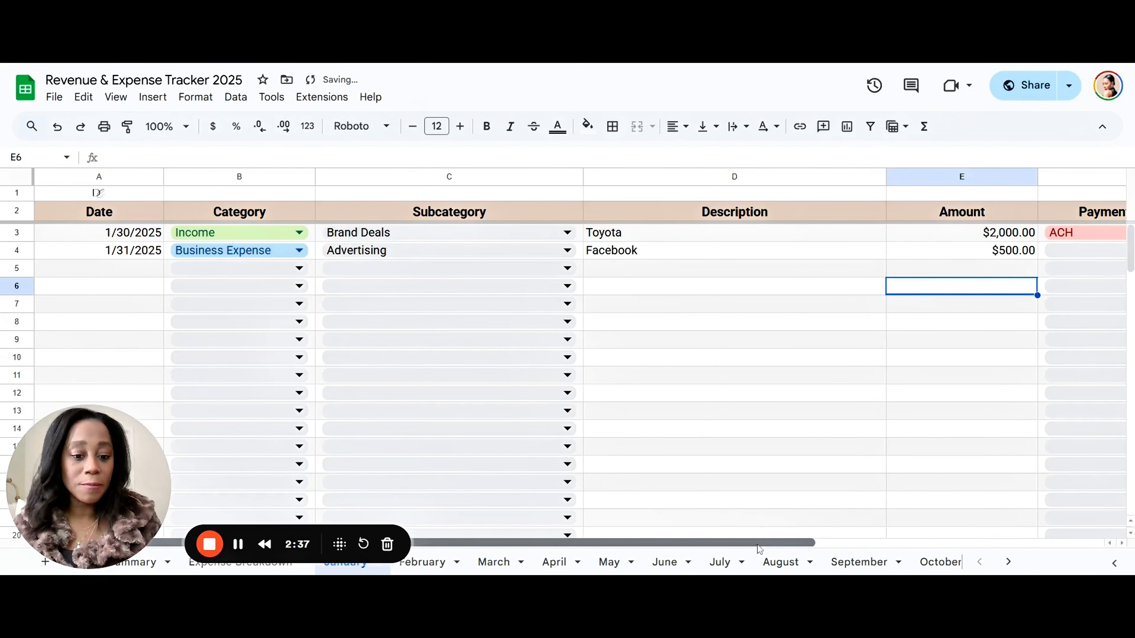
Set the payment method of the Facebook expense to Credit.
drag(772, 540, 910, 540)
click(863, 251)
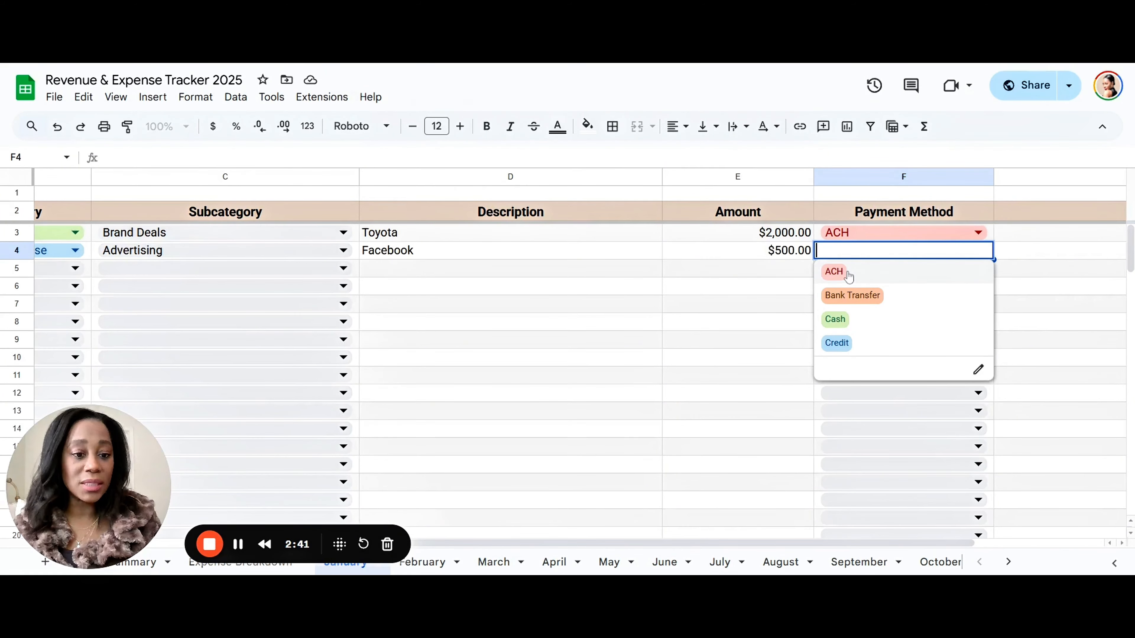
click(848, 350)
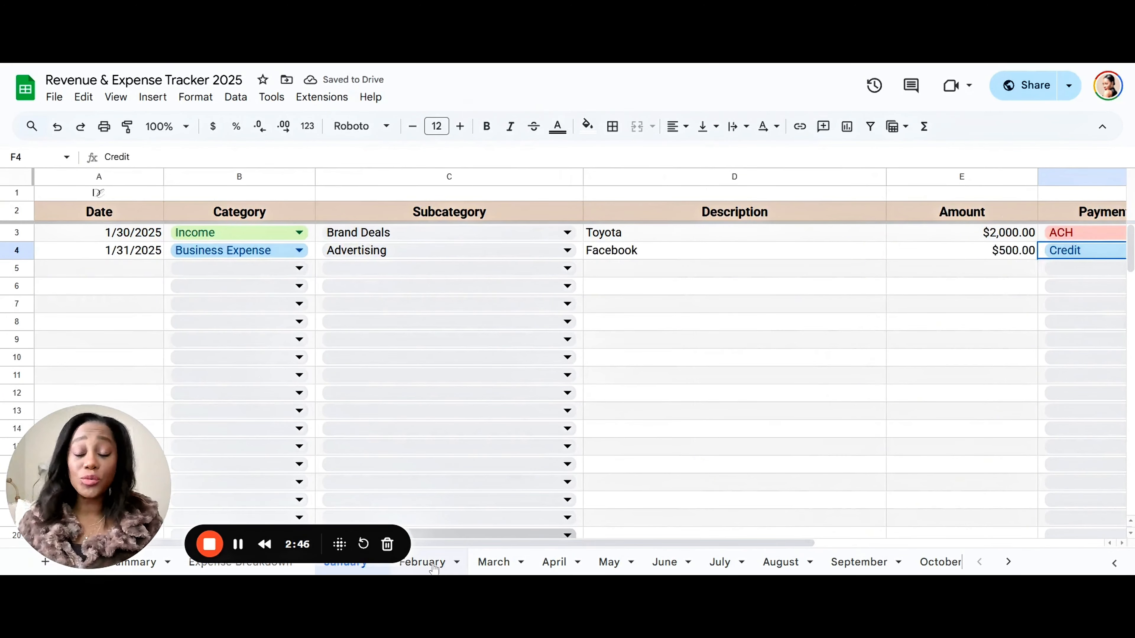
Switch to the February sheet.
click(422, 562)
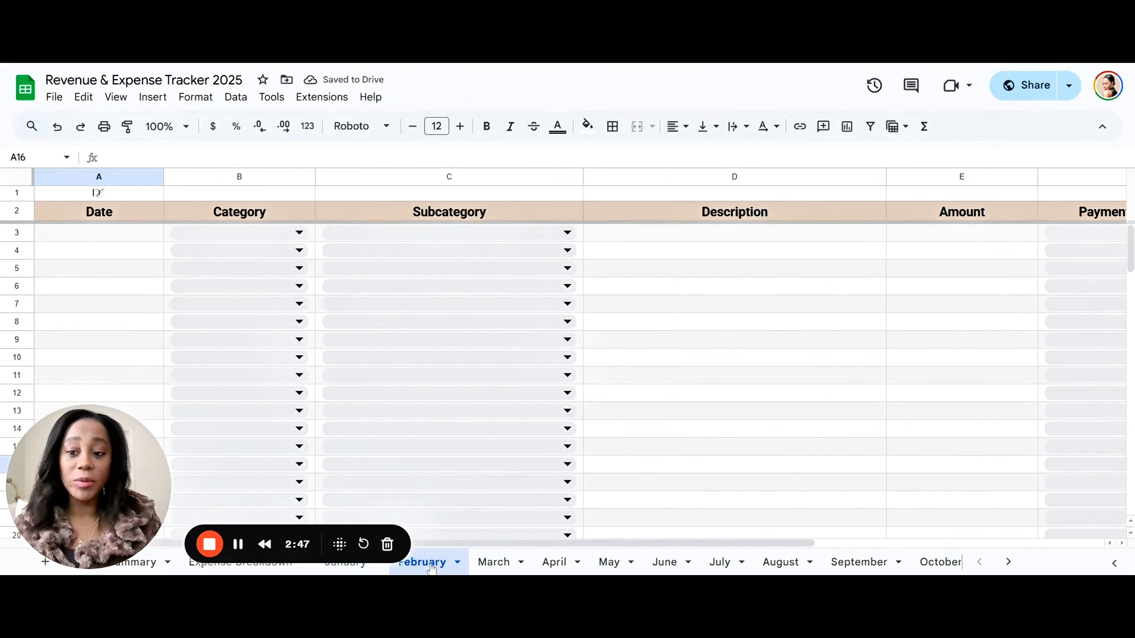
Start an entry in row 3 of the February sheet dated 2/5/2025 with the category Personal Expense.
double_click(91, 240)
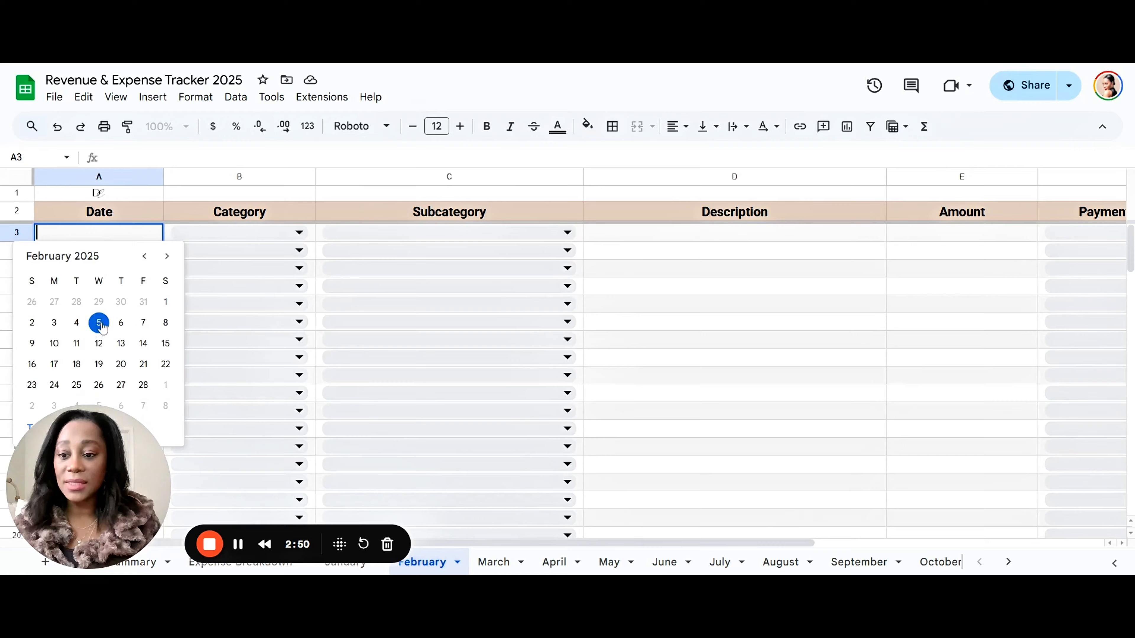
click(103, 326)
click(214, 232)
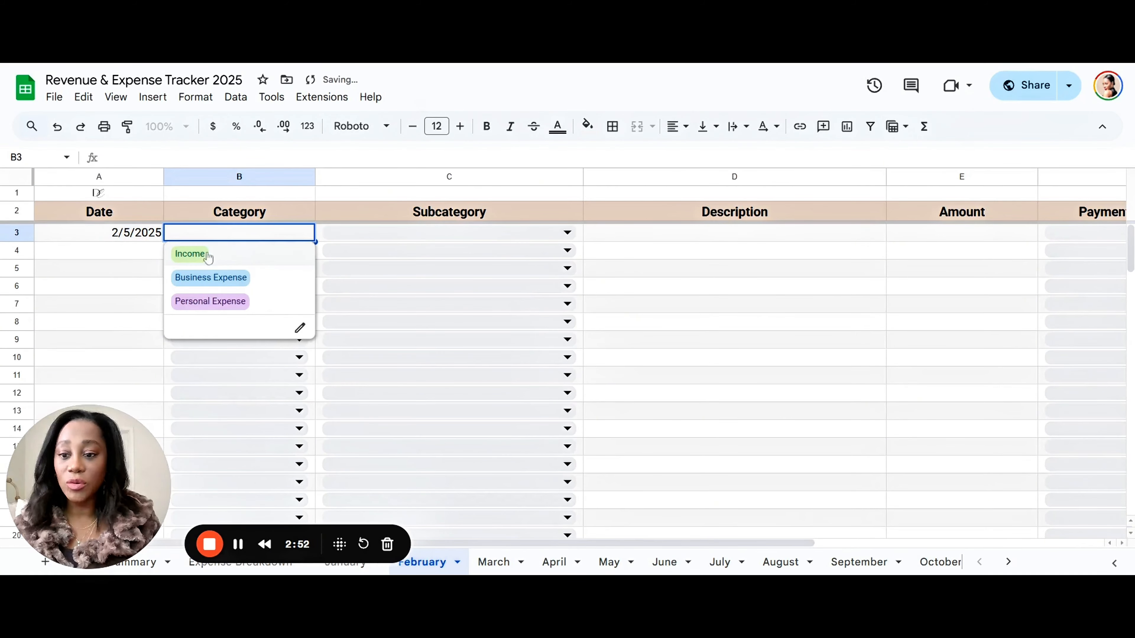
click(210, 301)
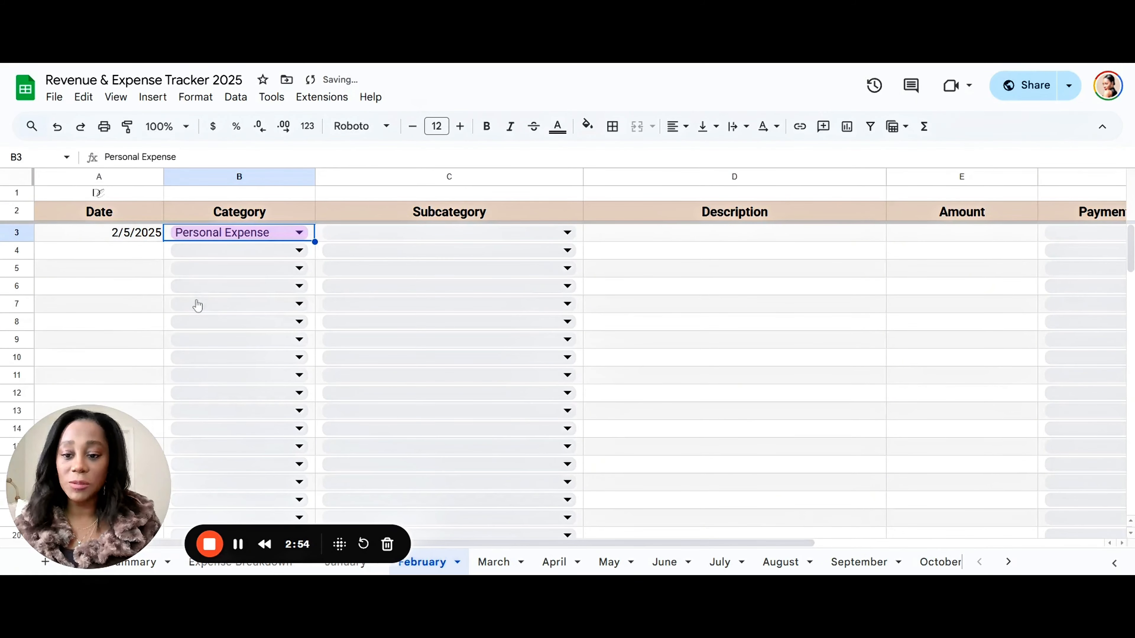
Set the subcategory of the 2/5/2025 personal expense to Healthcare.
click(426, 231)
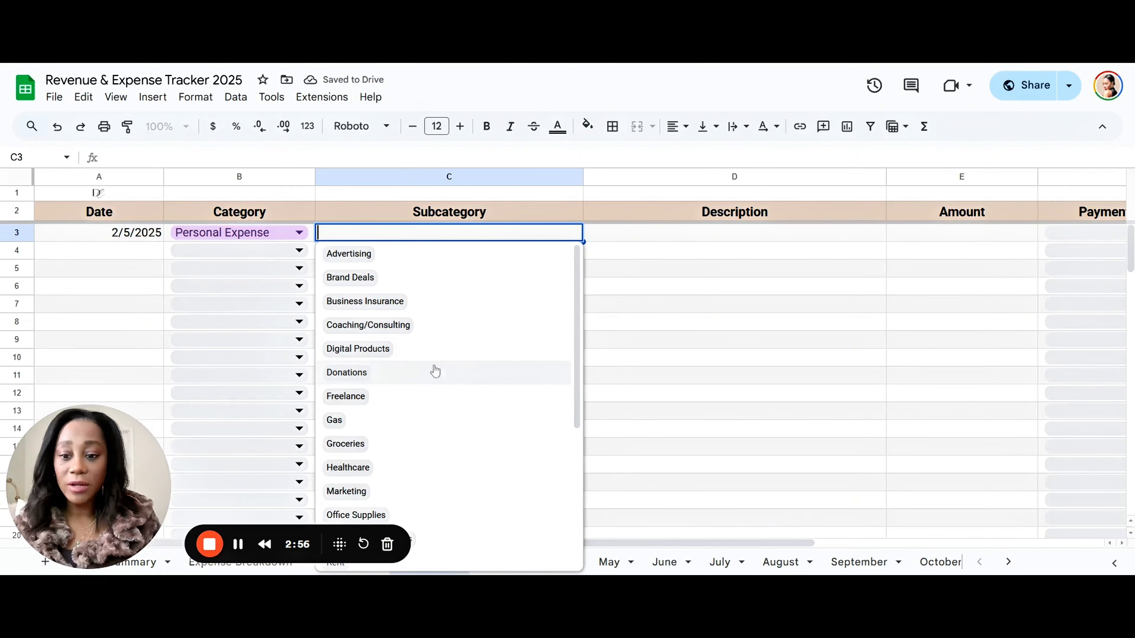
scroll(444, 341, down, 3)
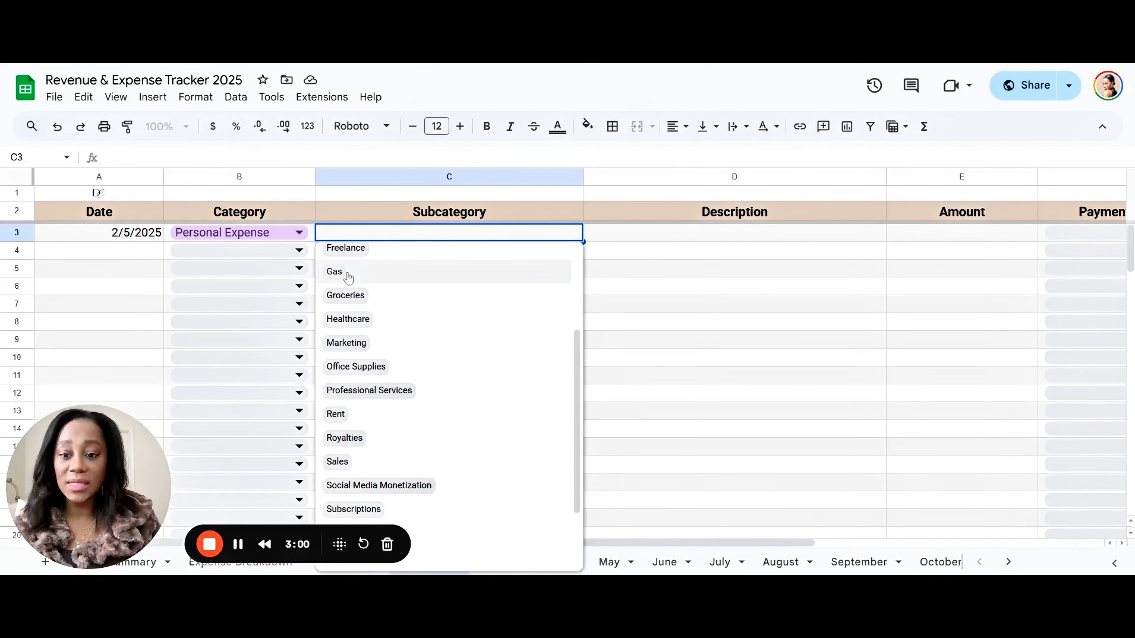
click(368, 319)
Fill in the healthcare expense's description as Anthem and its amount as 400.
click(717, 237)
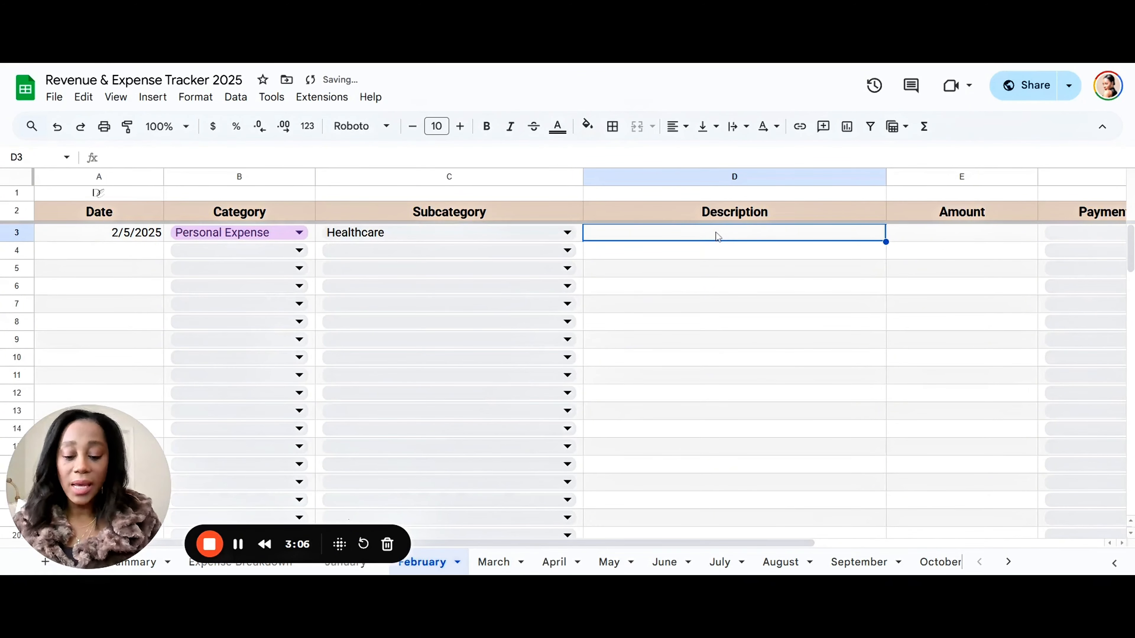
text(Anthem)
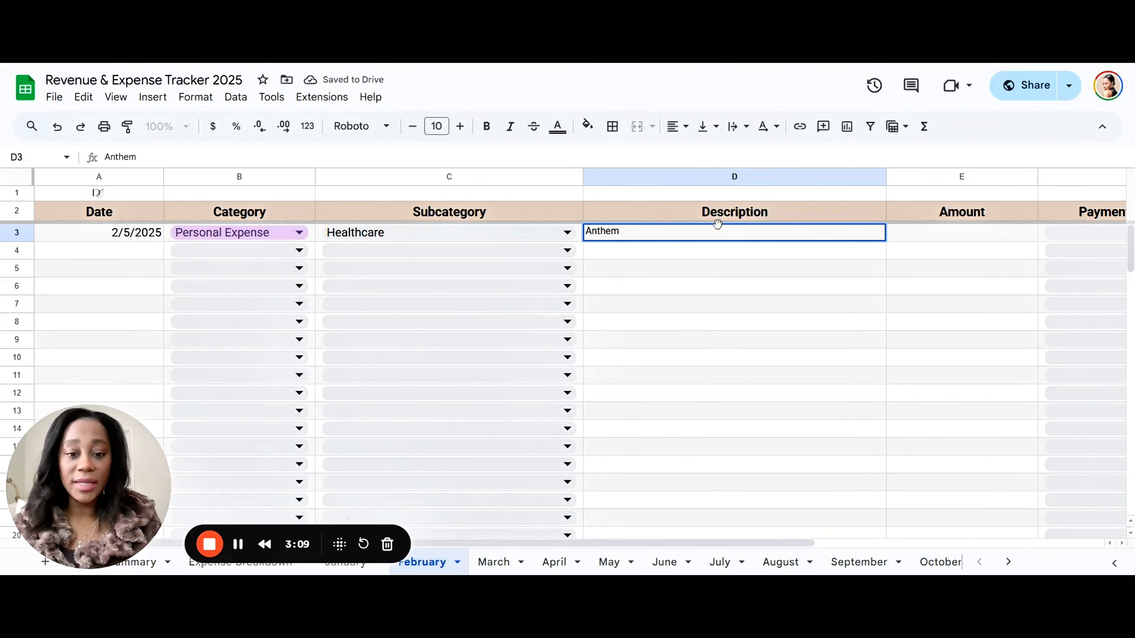
key(Return)
scroll(688, 425, right, 5)
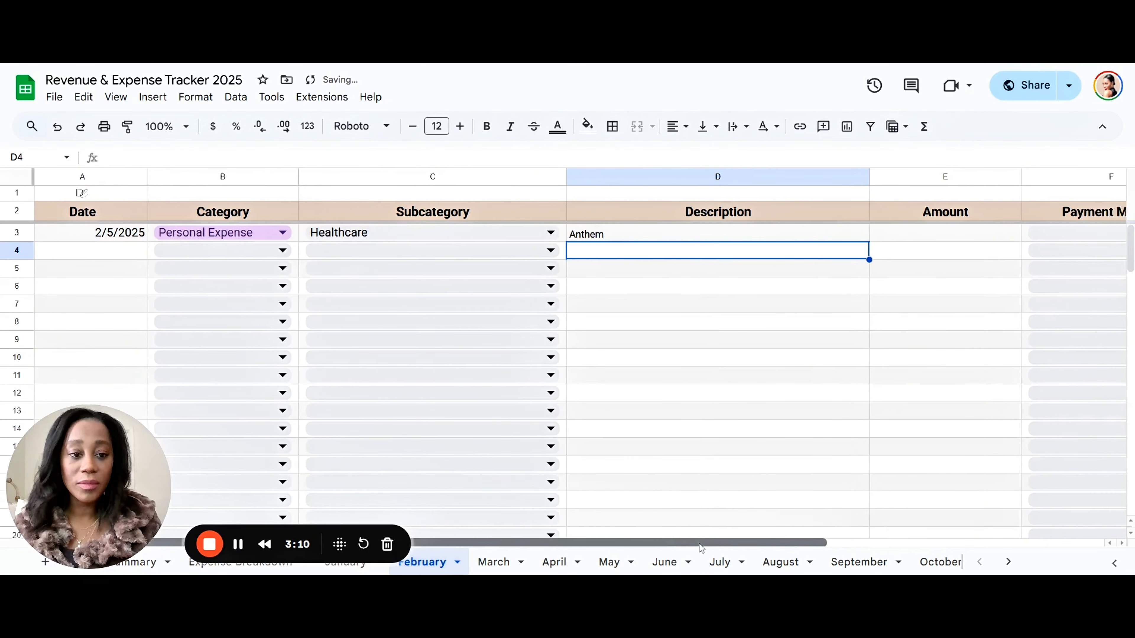
click(753, 233)
text(400)
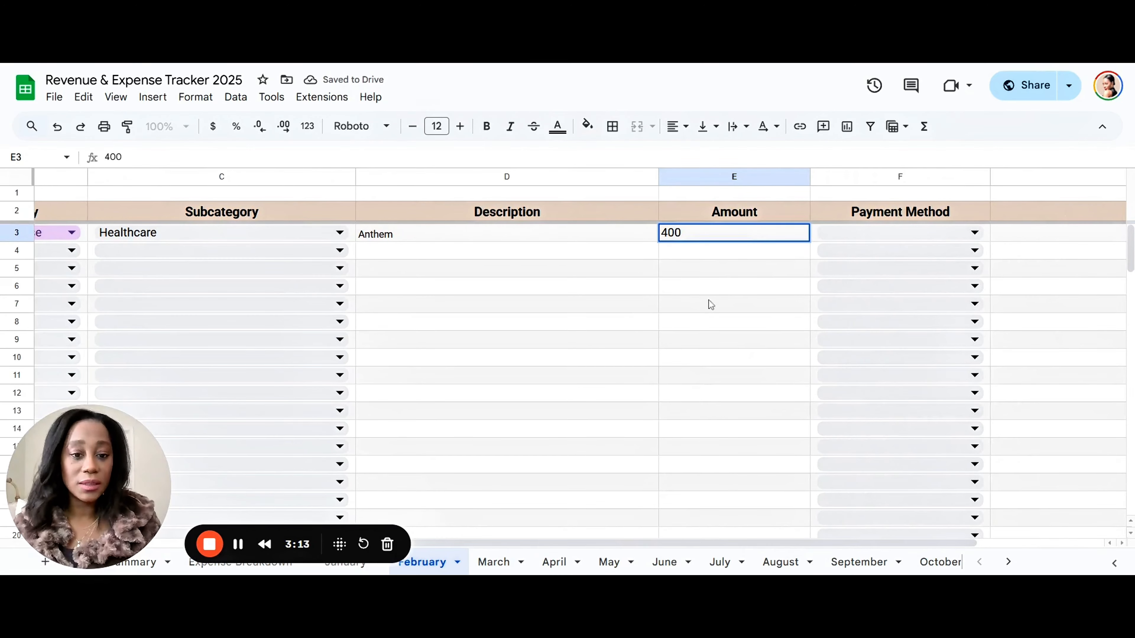
click(715, 286)
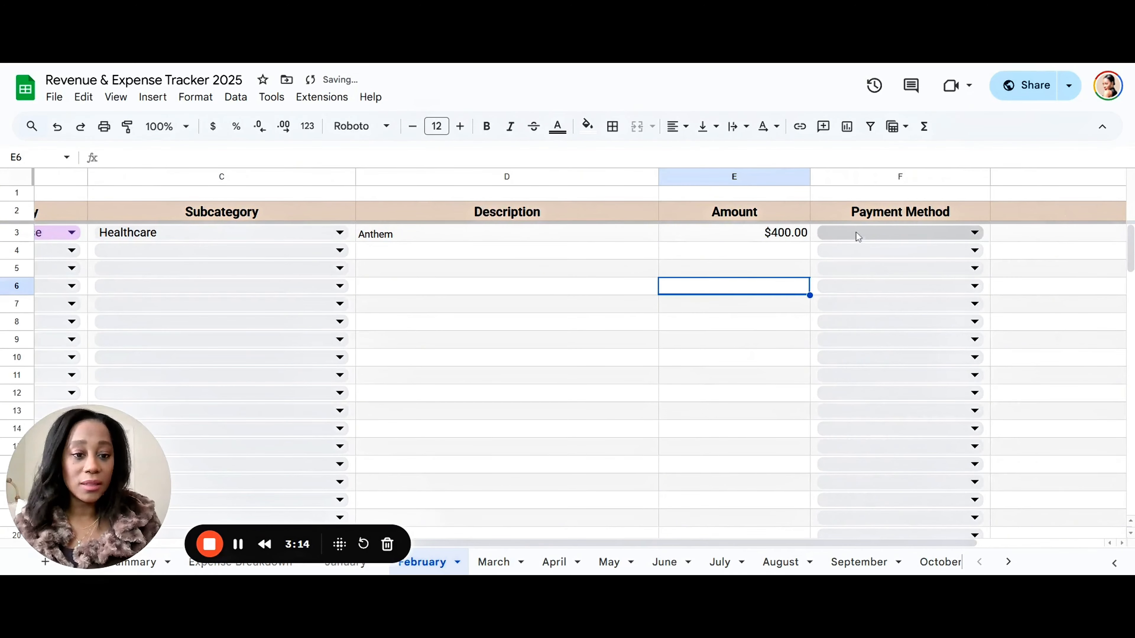
Set the payment method of the Anthem expense to Credit.
click(856, 233)
click(855, 324)
scroll(632, 534, left, 2)
scroll(633, 534, left, 3)
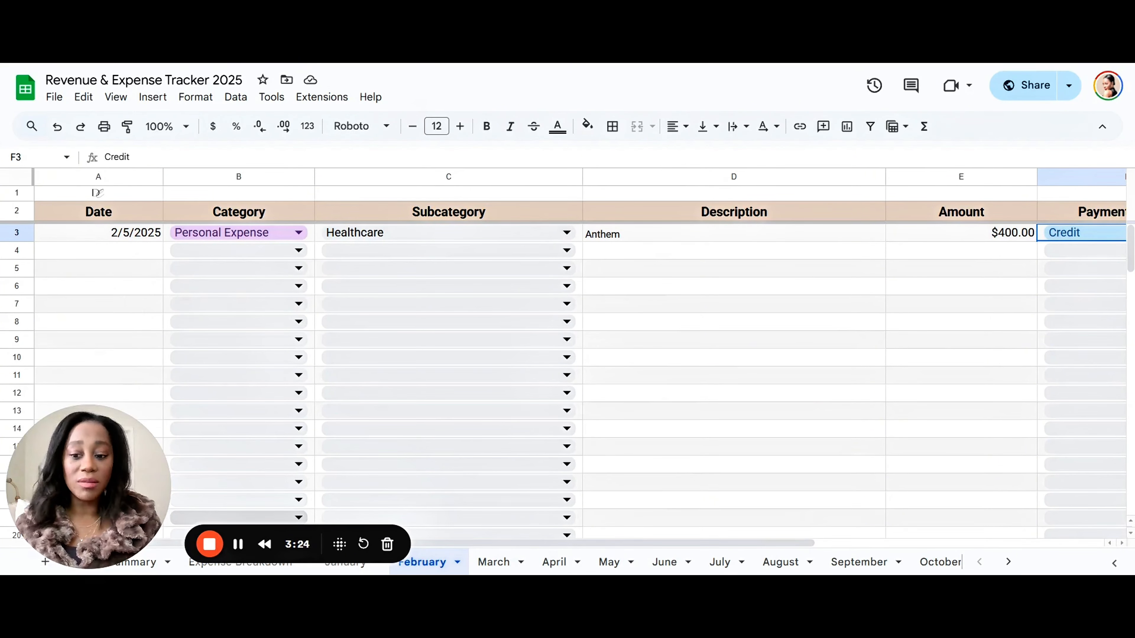
Switch to the Expense Breakdown sheet.
drag(73, 455, 84, 338)
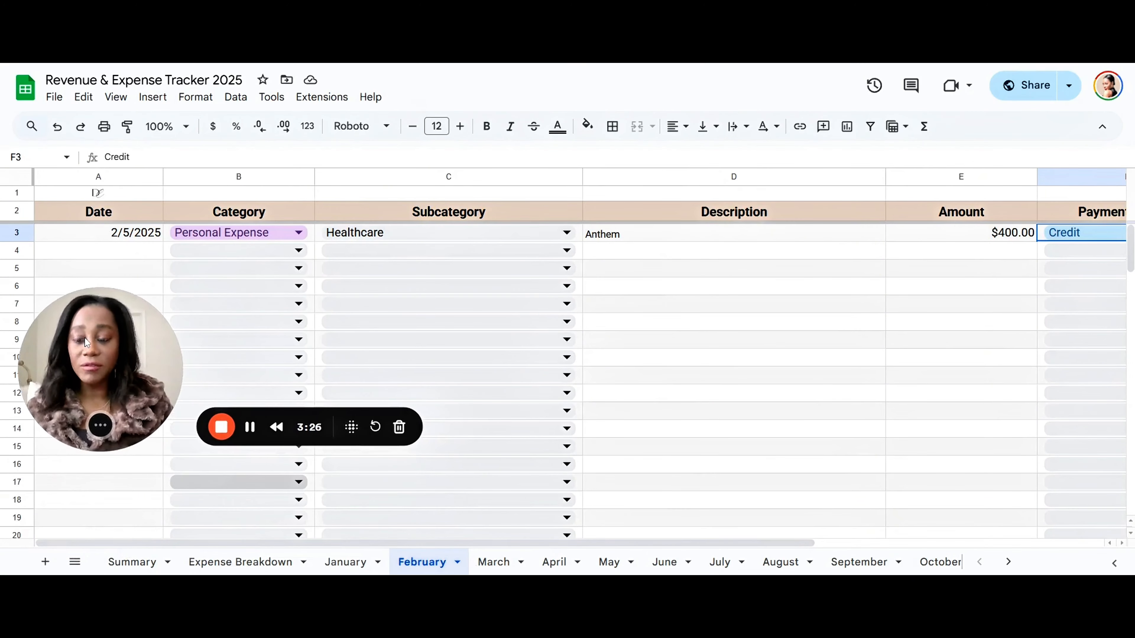
click(252, 570)
drag(115, 432, 145, 484)
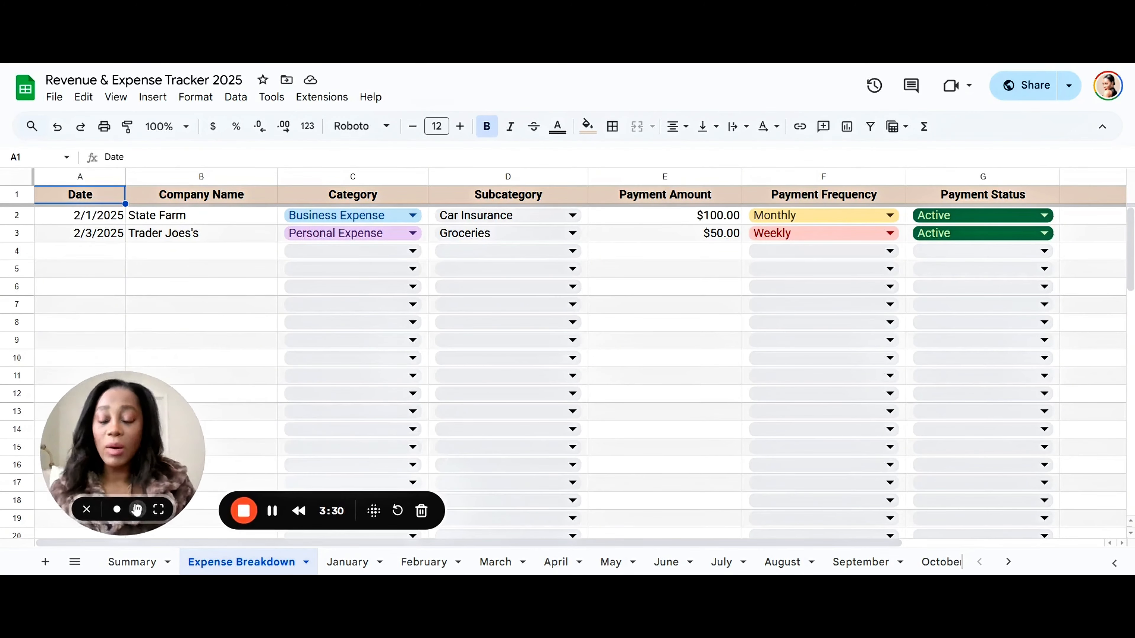
click(145, 480)
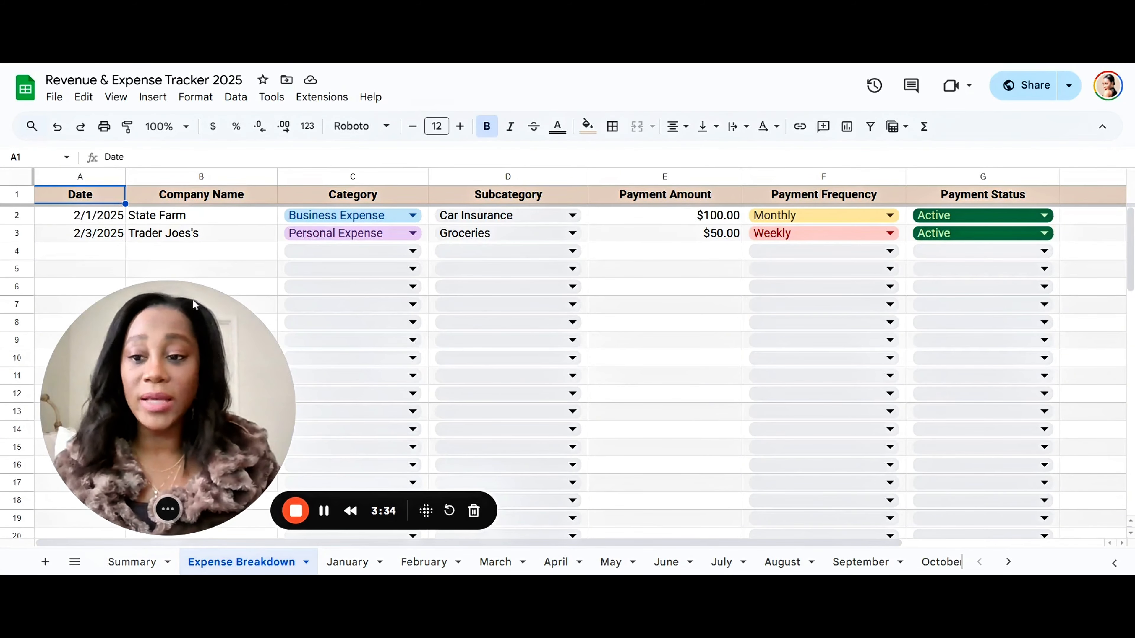
drag(171, 313, 197, 346)
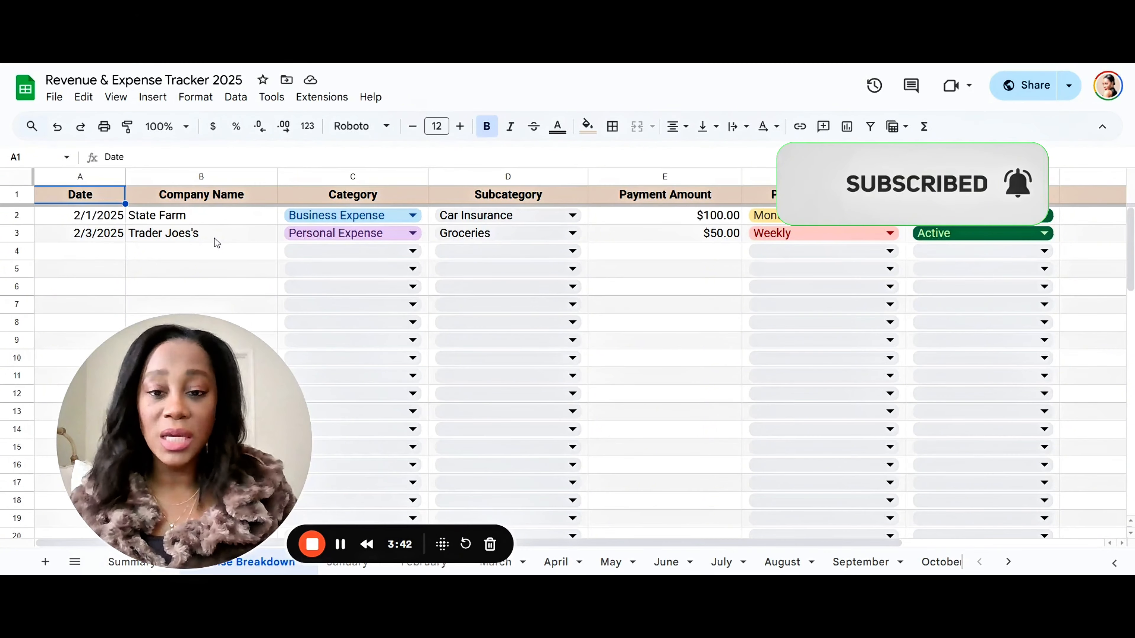
Review the category and subcategory choices available for the State Farm and Trader Joe's entries.
double_click(316, 220)
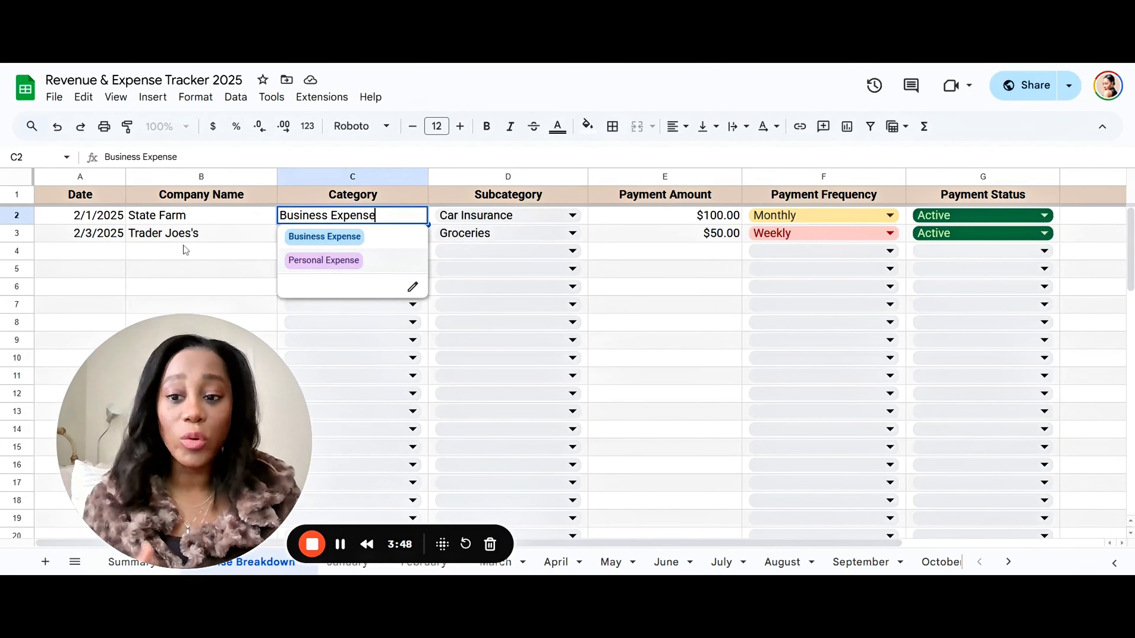
double_click(474, 215)
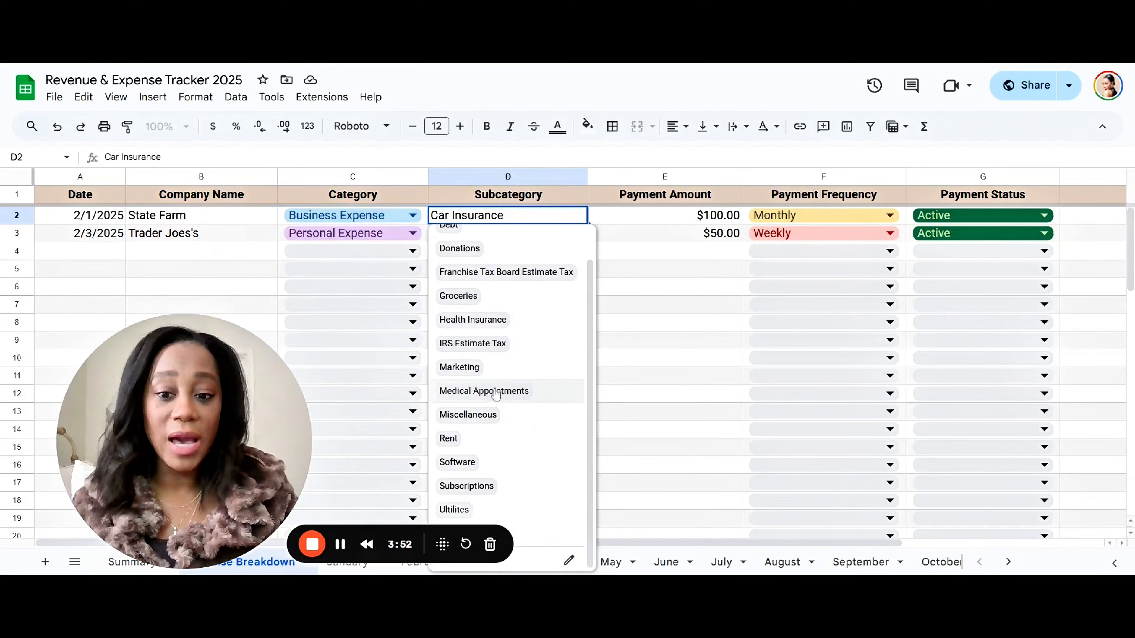
scroll(481, 294, up, 2)
click(599, 268)
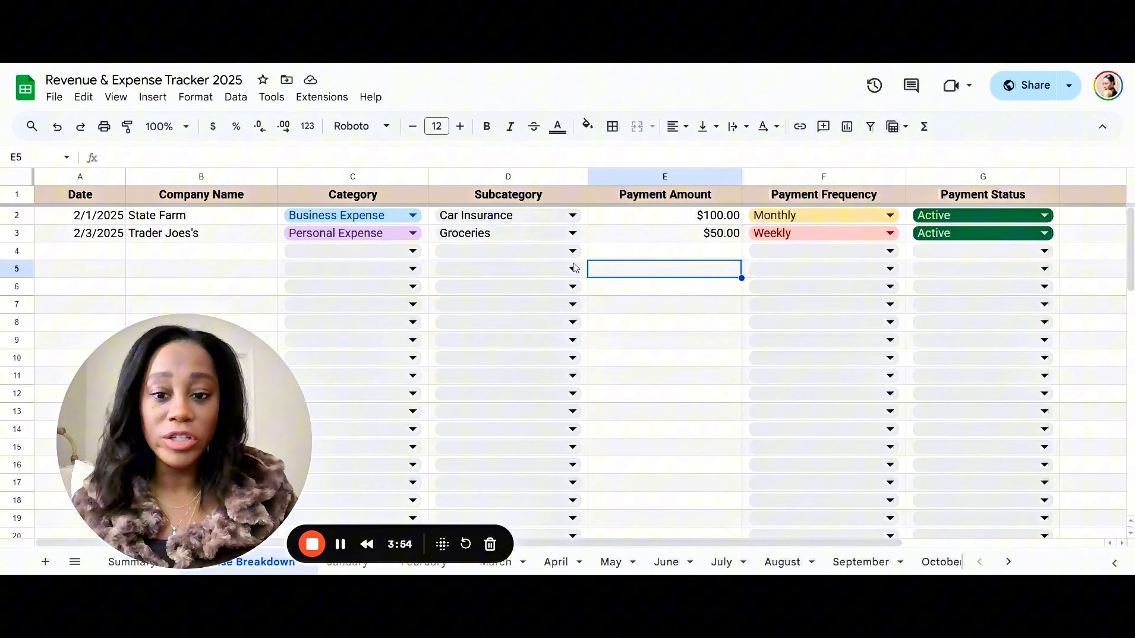
double_click(500, 233)
click(674, 268)
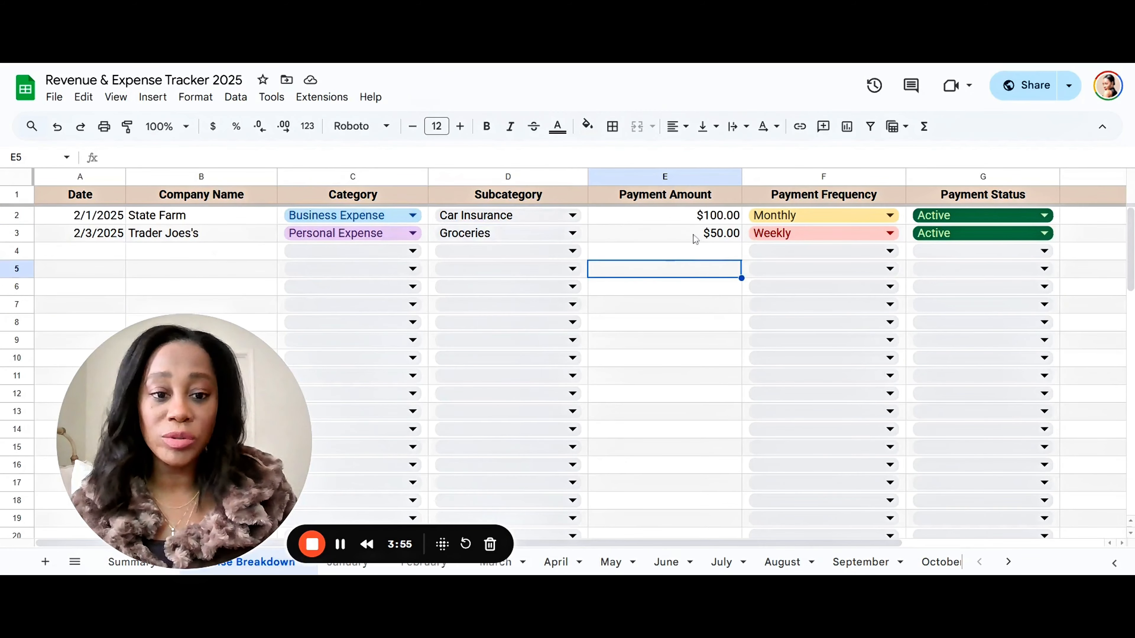
Review the payment frequency and payment status choices available for the State Farm entry.
double_click(823, 223)
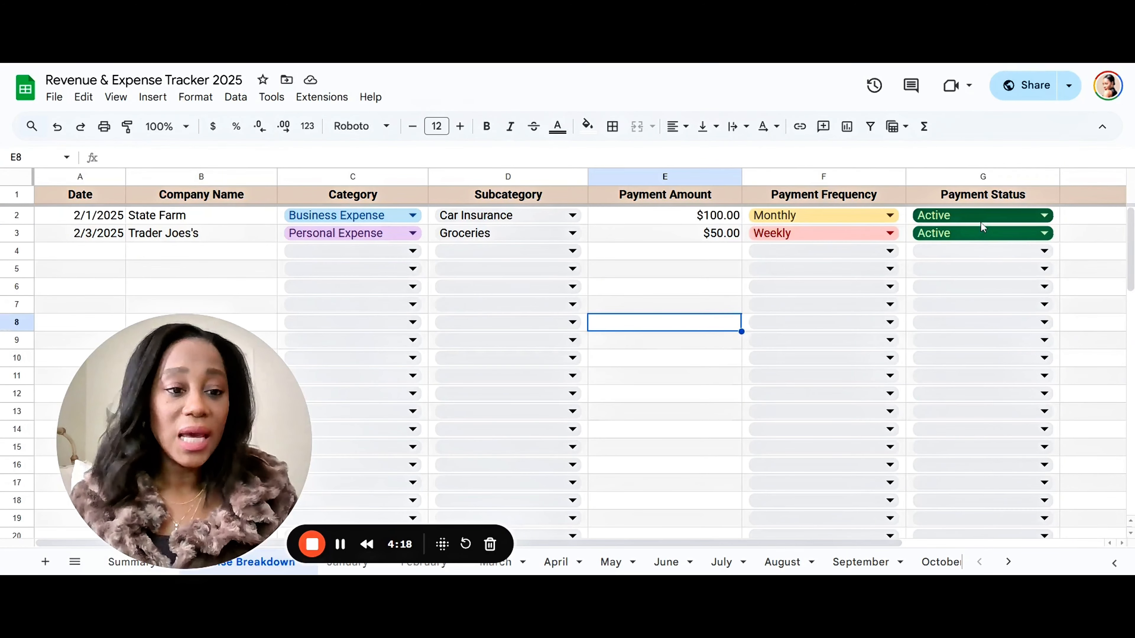
double_click(980, 222)
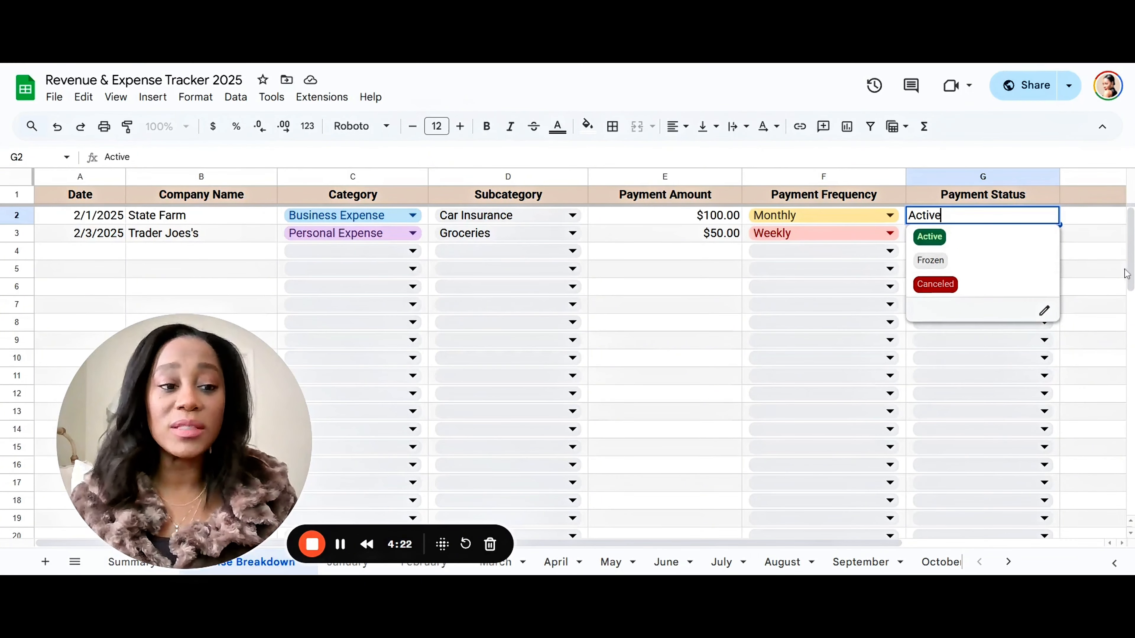
click(1097, 270)
scroll(780, 546, right, 2)
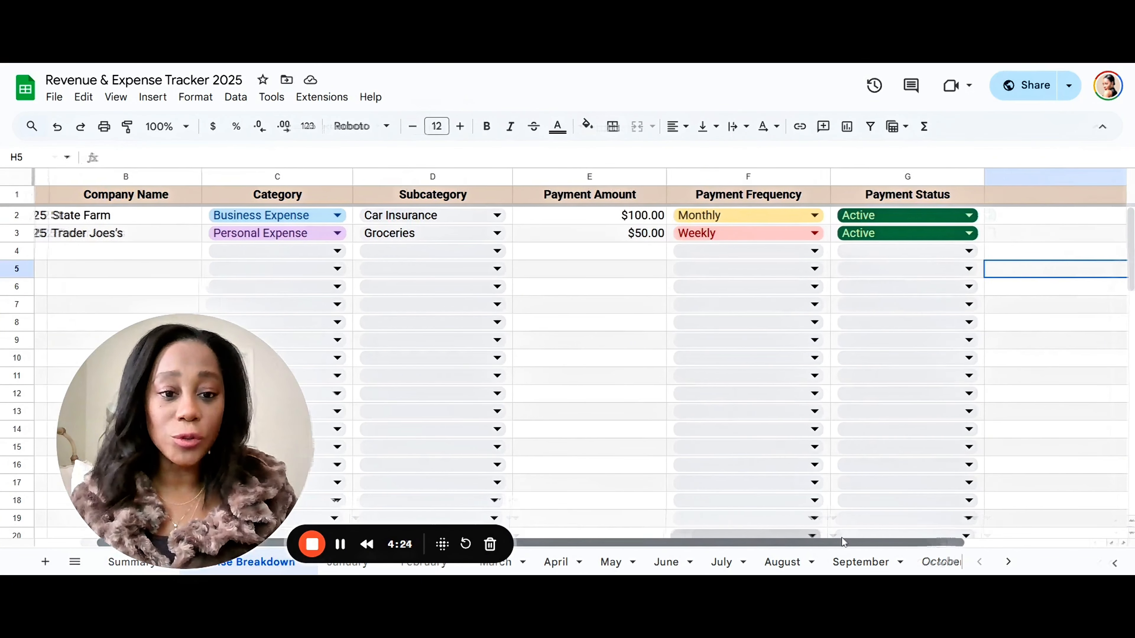
scroll(781, 546, left, 2)
Add a Personal Expense entry in row 4 with the company name Netflix.
click(315, 257)
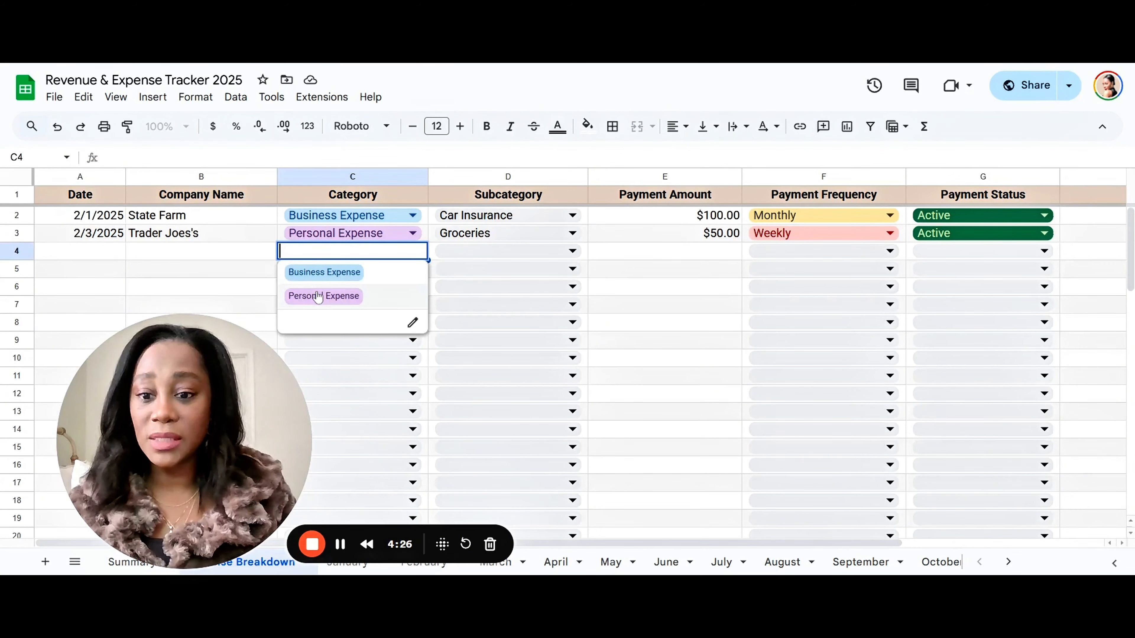
click(320, 295)
click(181, 251)
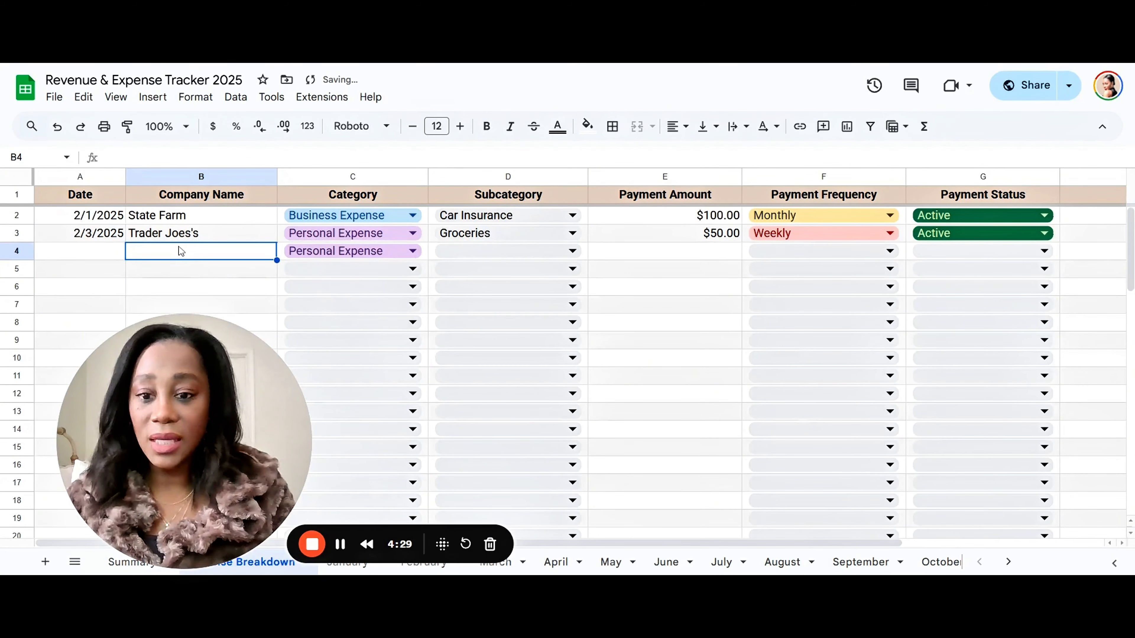
text(Netflix)
Set the subcategory of the Netflix entry to Subscriptions.
click(477, 253)
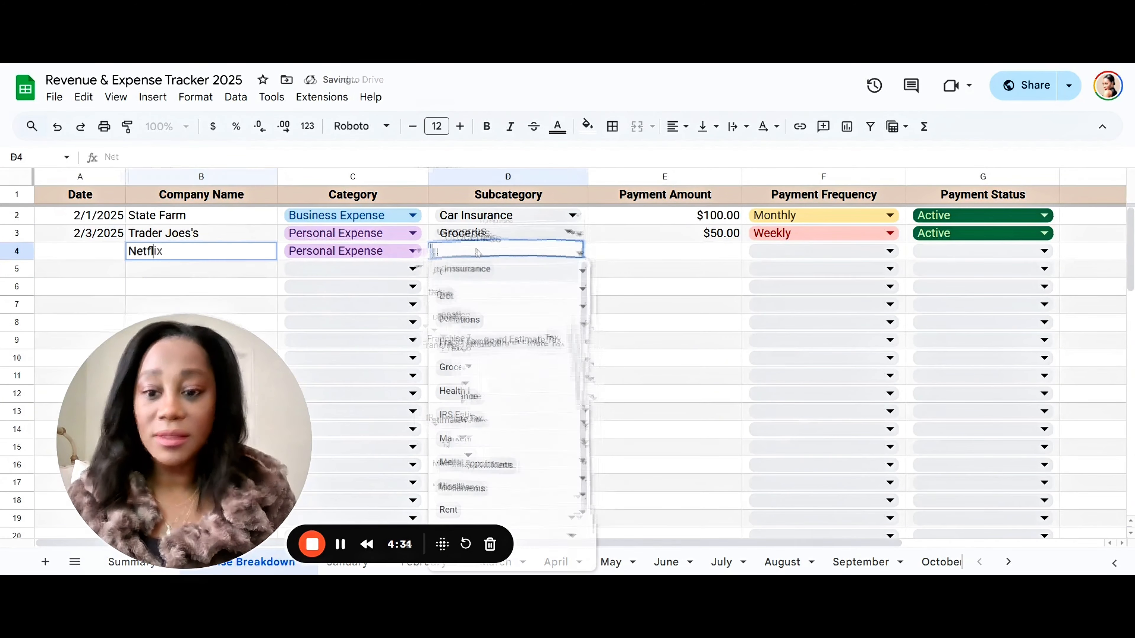
scroll(538, 383, down, 2)
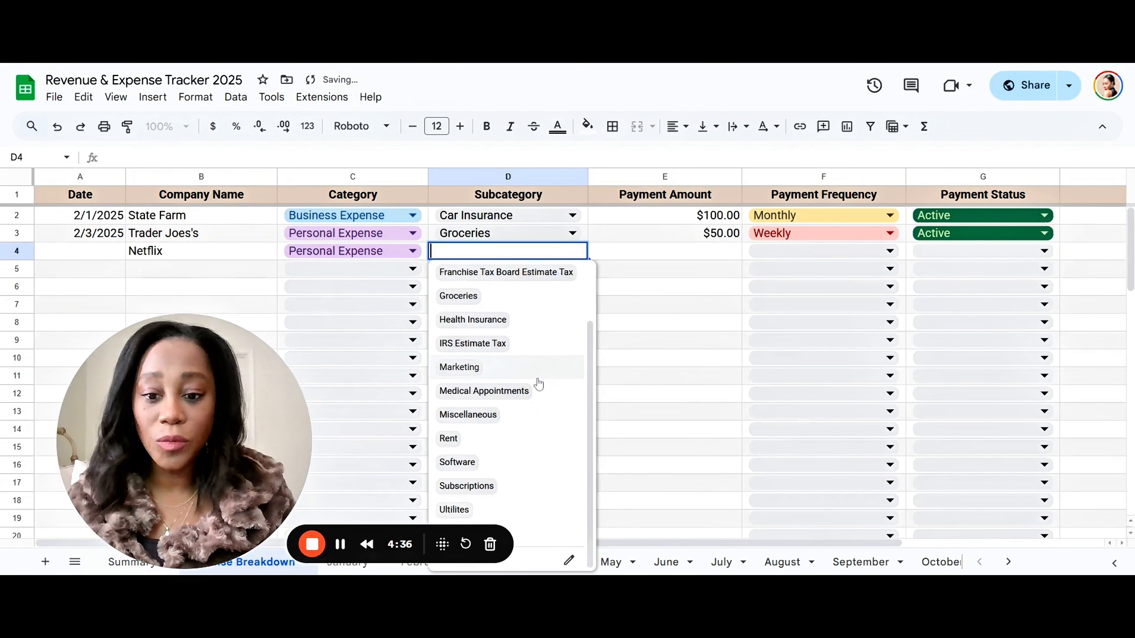
click(494, 488)
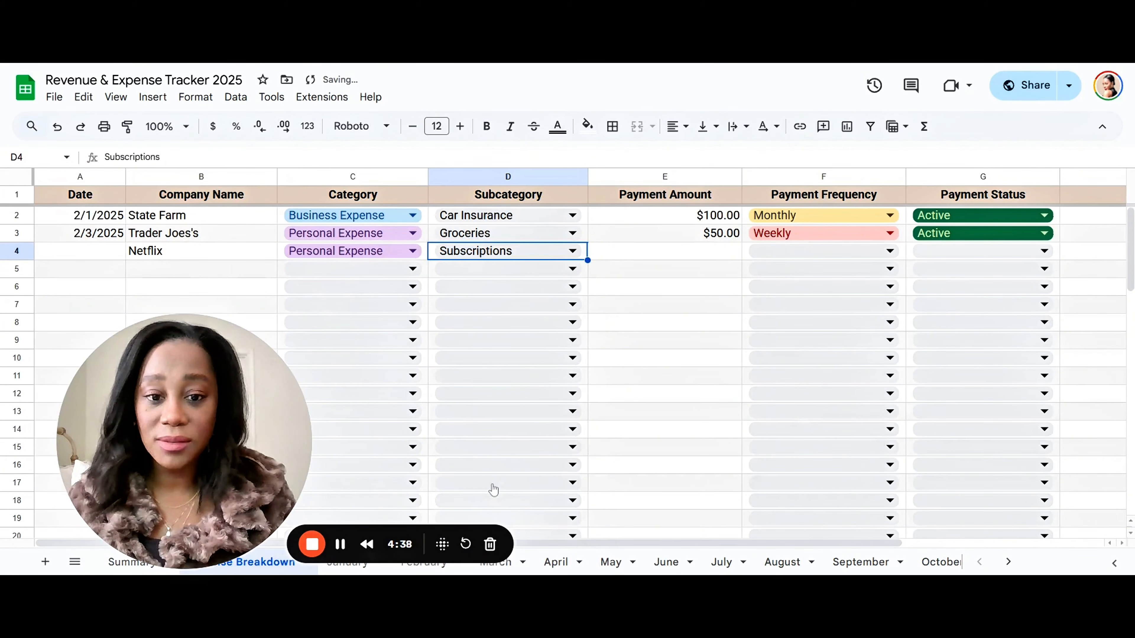
Set the Netflix entry's payment amount to 7 and its payment frequency to Monthly.
click(709, 259)
text(700)
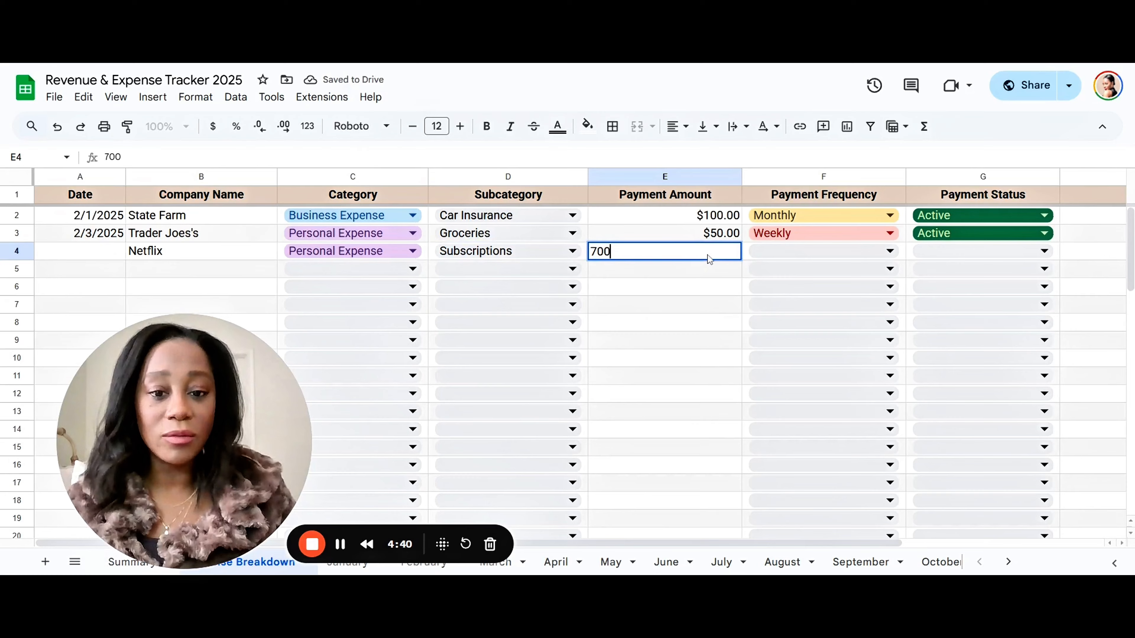
key(BackSpace)
key(BackSpace)
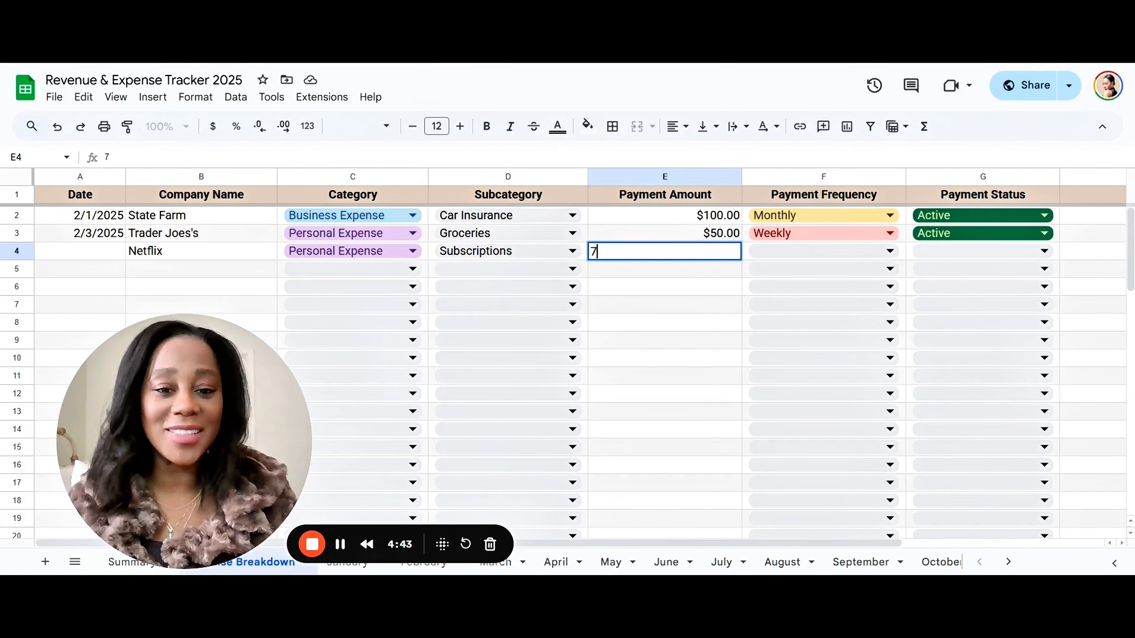
click(679, 292)
click(782, 251)
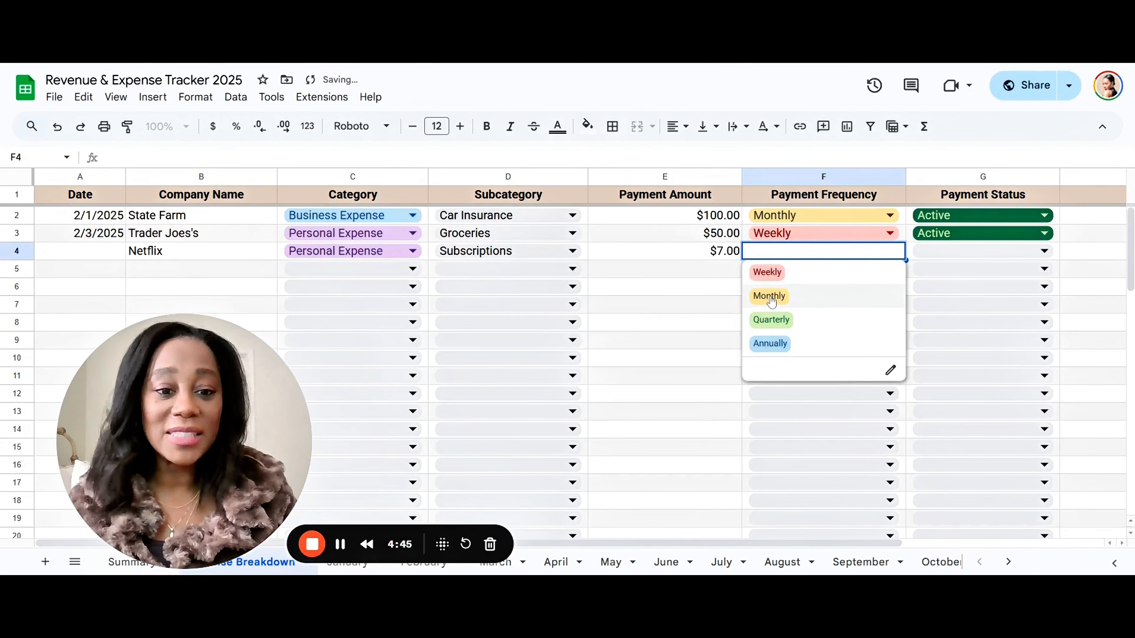
click(770, 295)
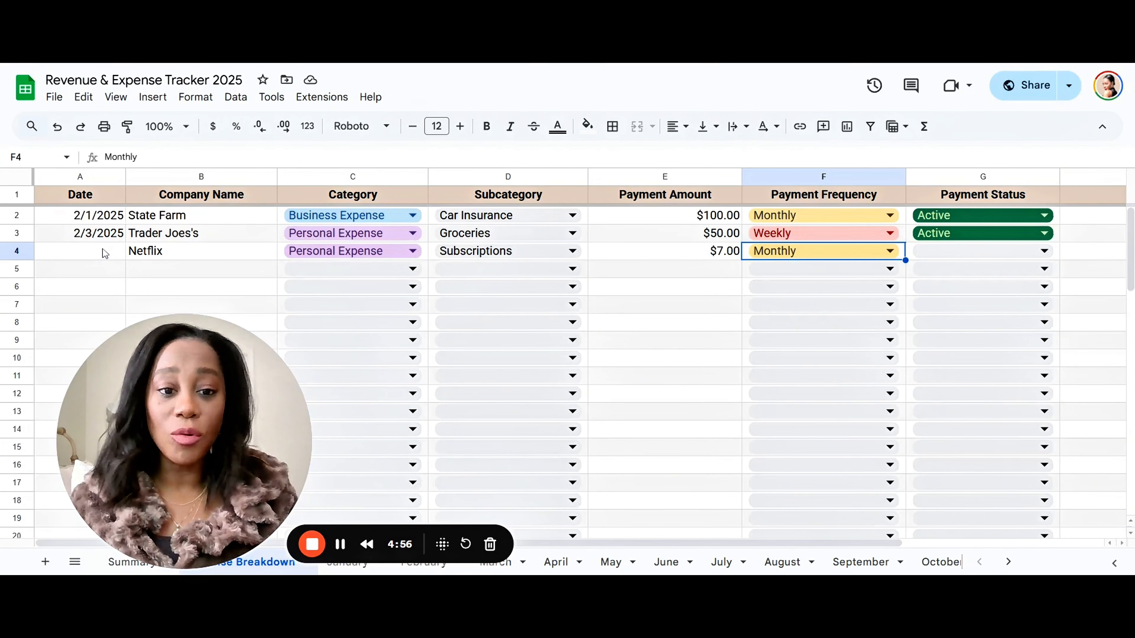
Set the Netflix entry's payment status to Frozen and change it to Canceled.
click(974, 252)
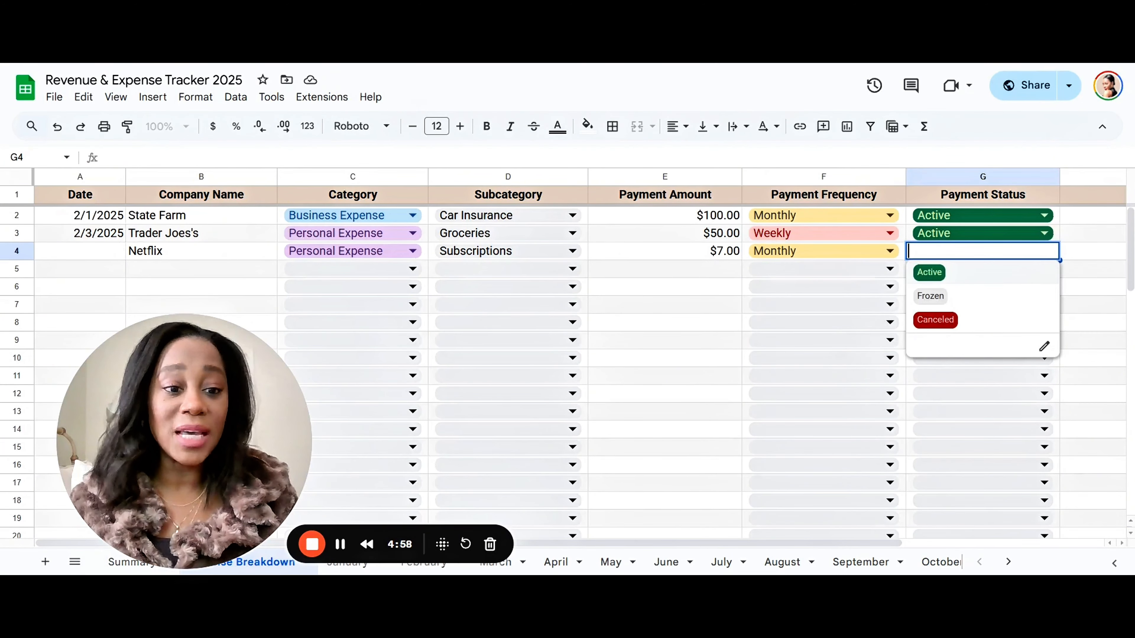
click(930, 296)
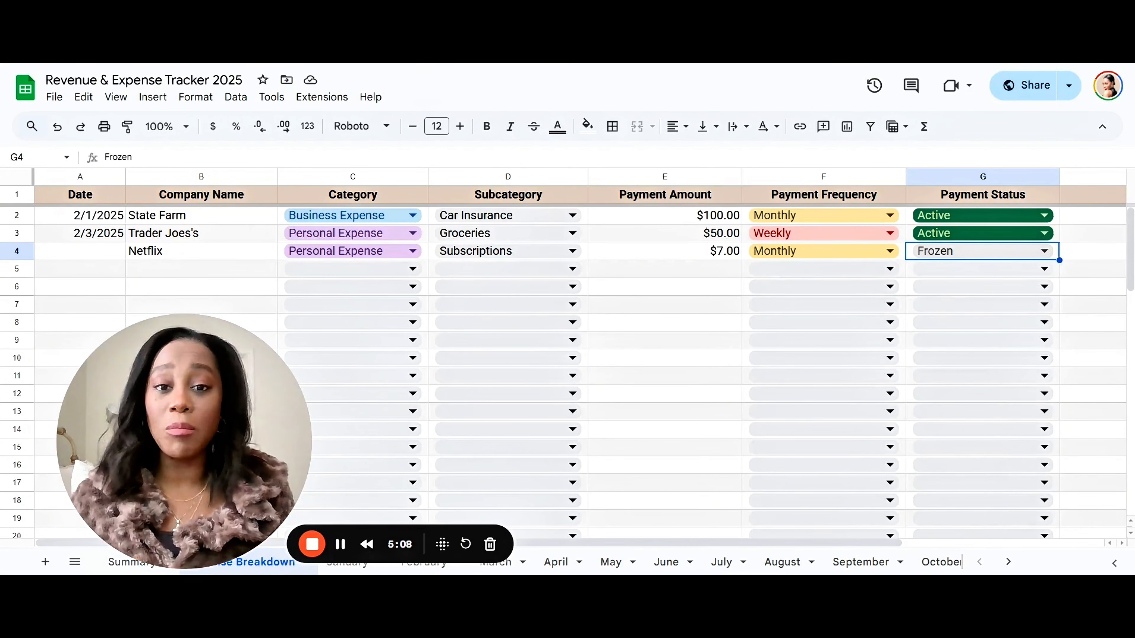
click(983, 254)
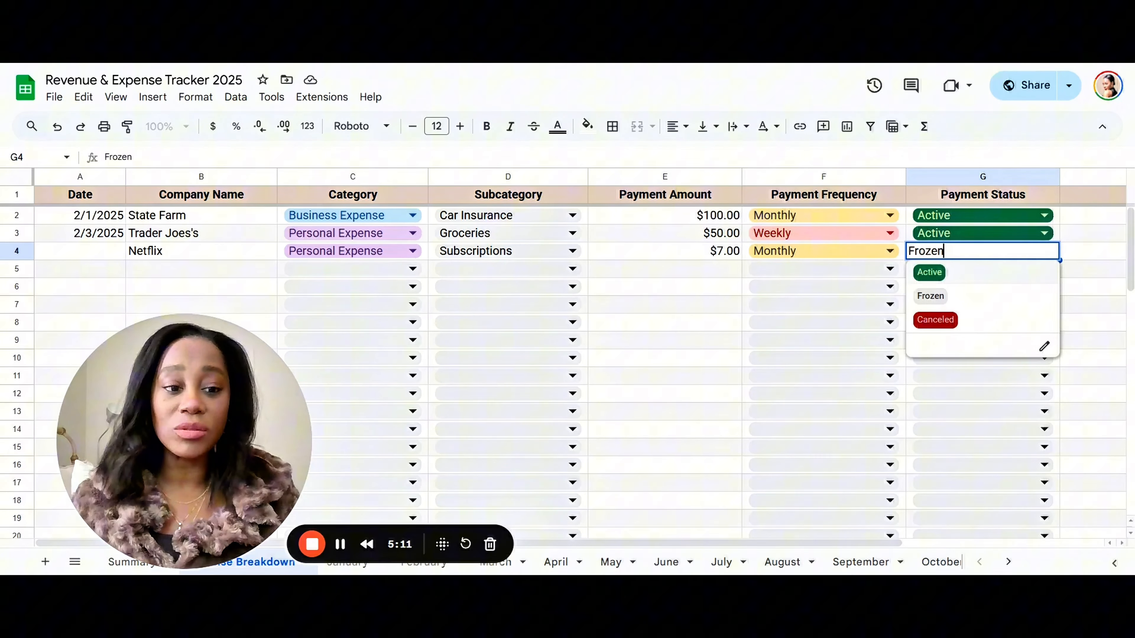
click(941, 321)
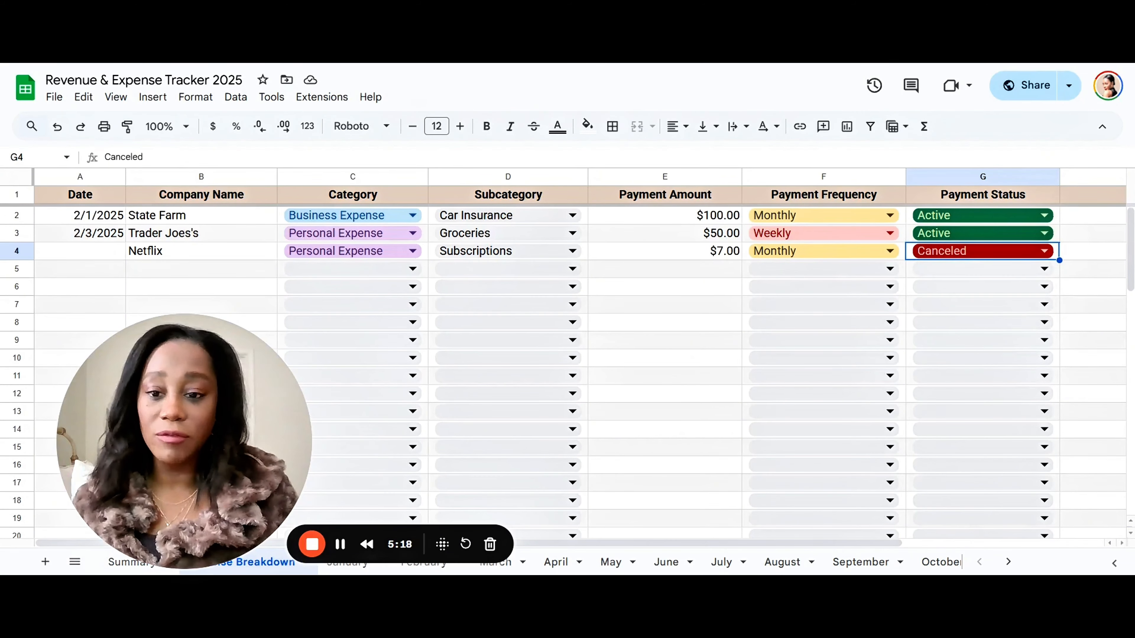
Open the Summary sheet and compare it with the entries in the January and February sheets.
drag(181, 384, 229, 318)
click(133, 562)
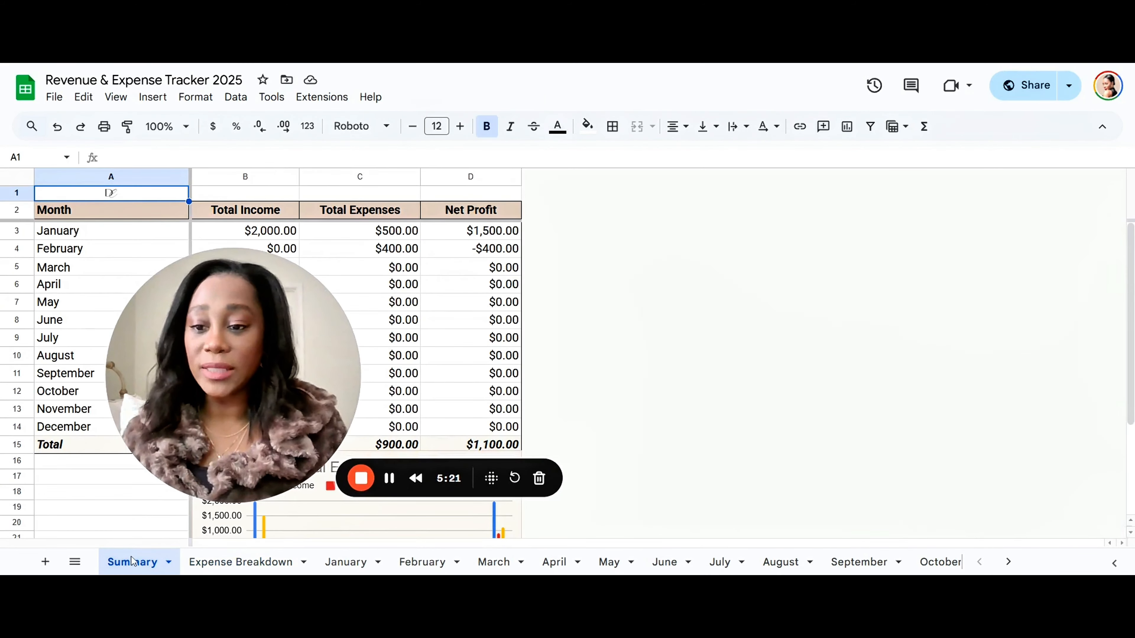
drag(210, 441, 803, 414)
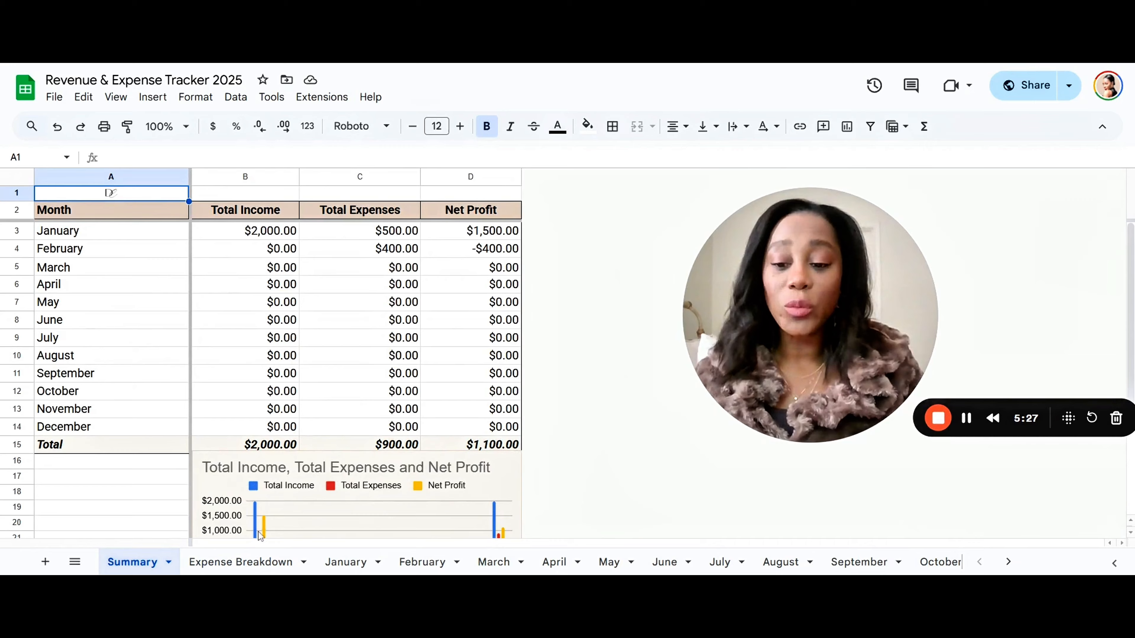
click(347, 564)
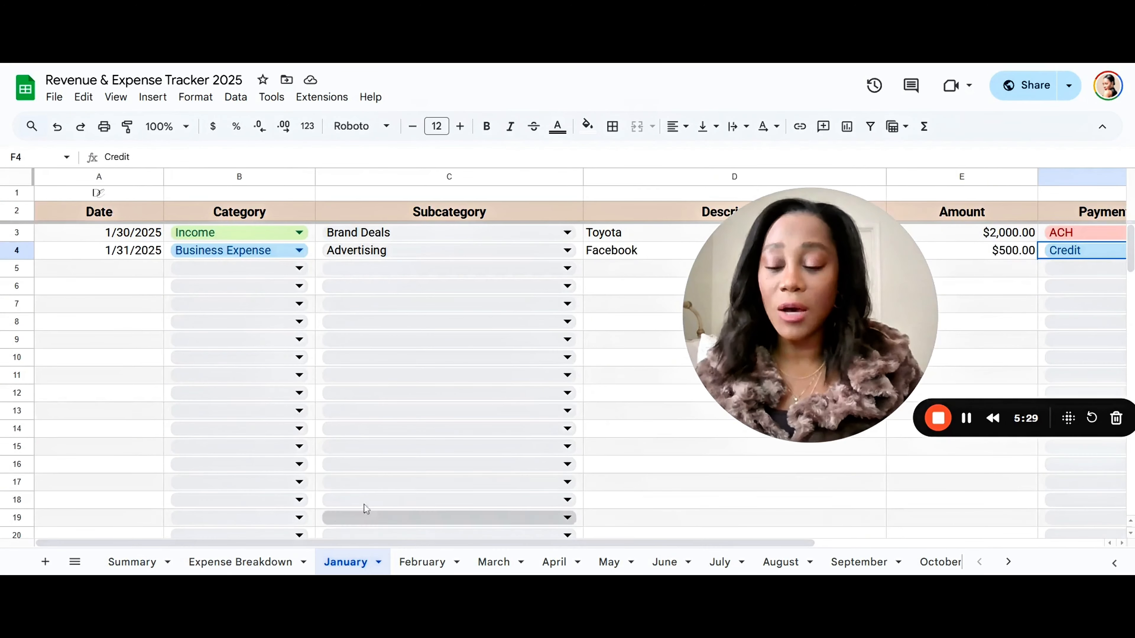
click(423, 564)
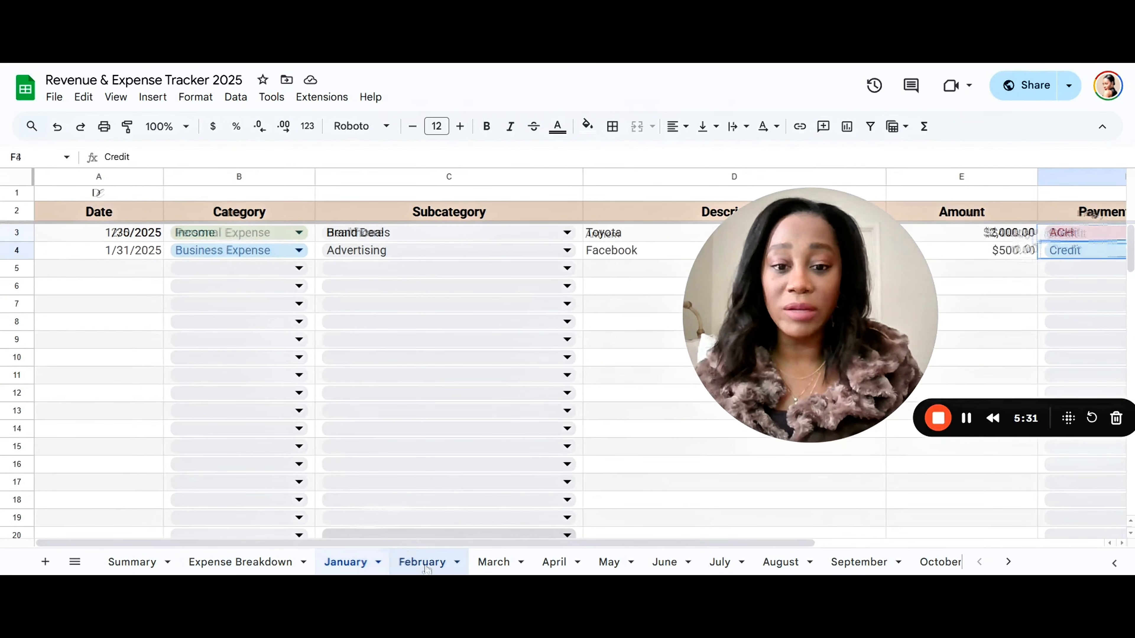
click(125, 565)
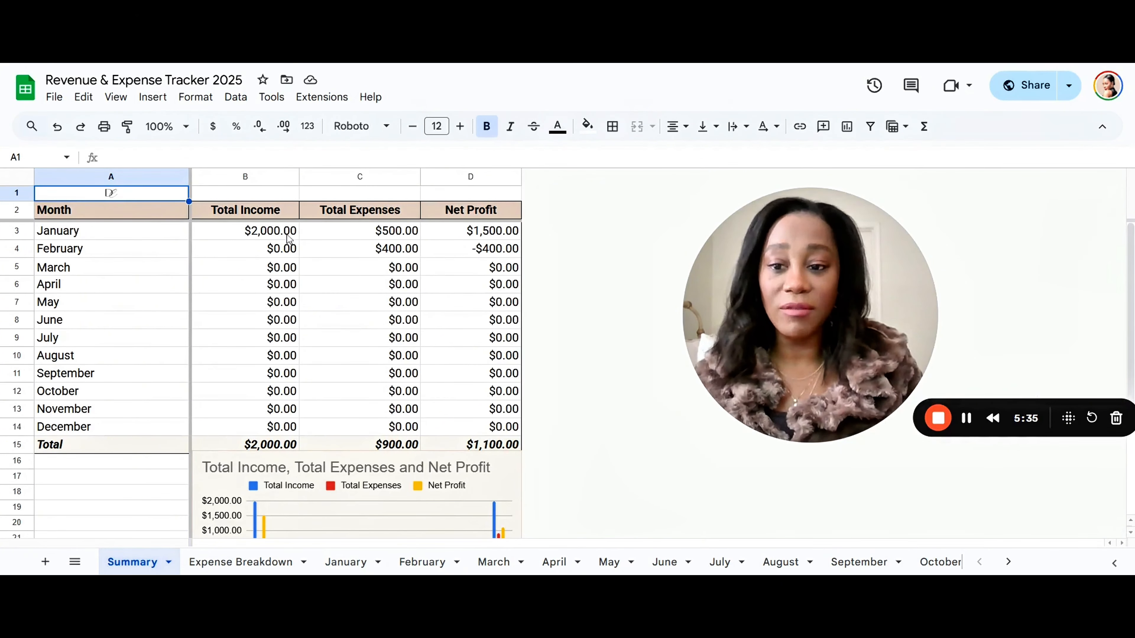
Inspect January's total income, total expenses and net profit cells in the Summary sheet.
click(273, 236)
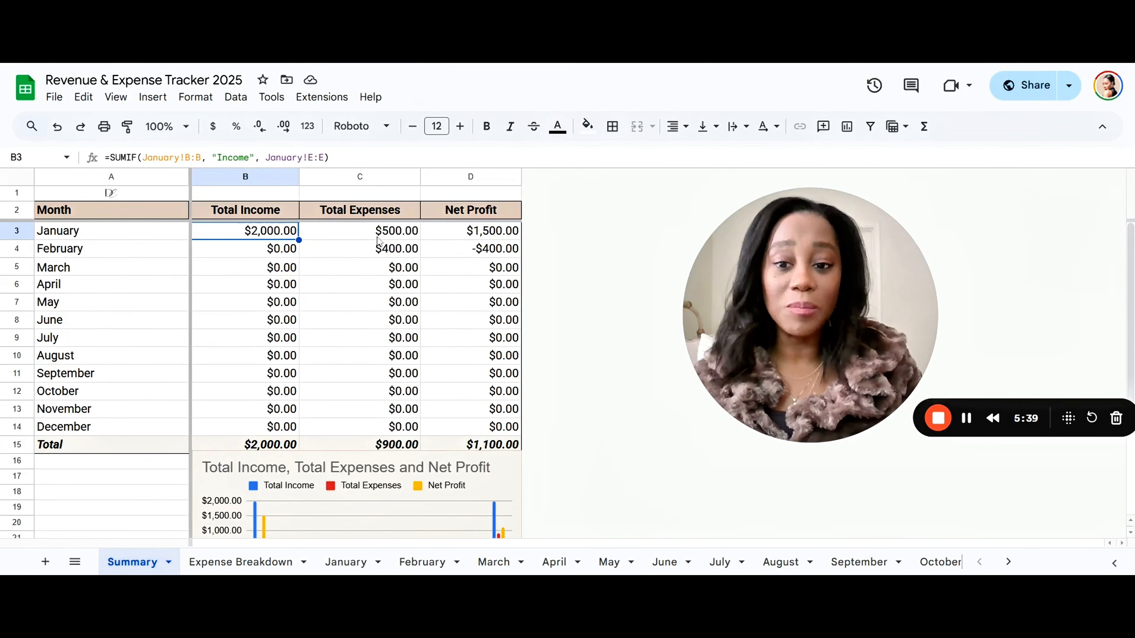
click(389, 236)
click(483, 237)
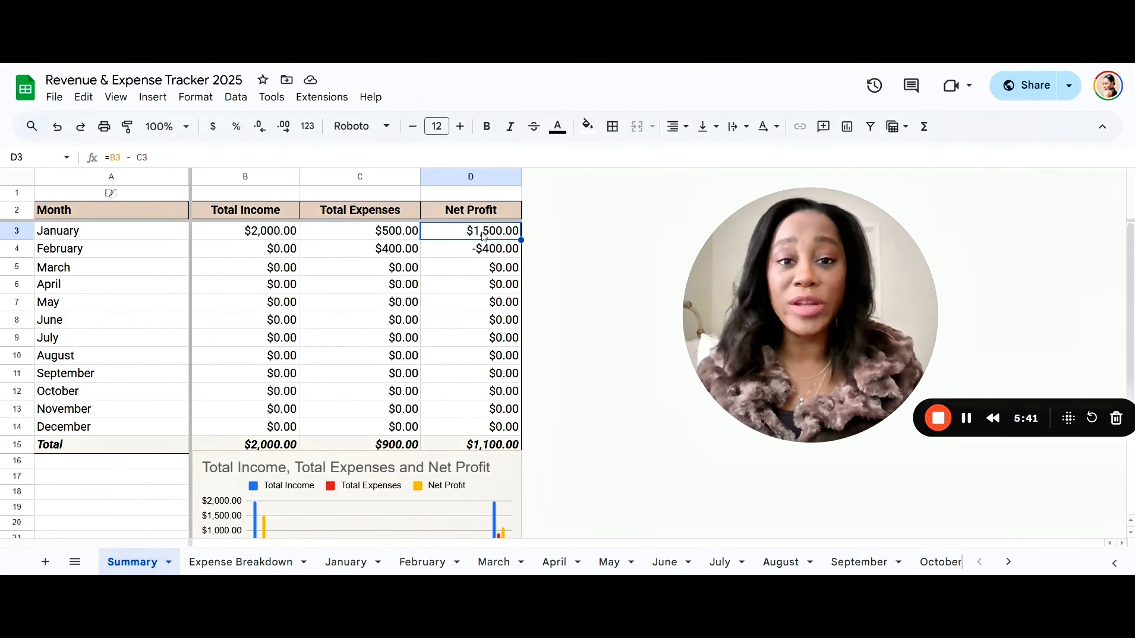
Check February's total income, total expenses and net profit in the Summary sheet against the February sheet.
click(278, 257)
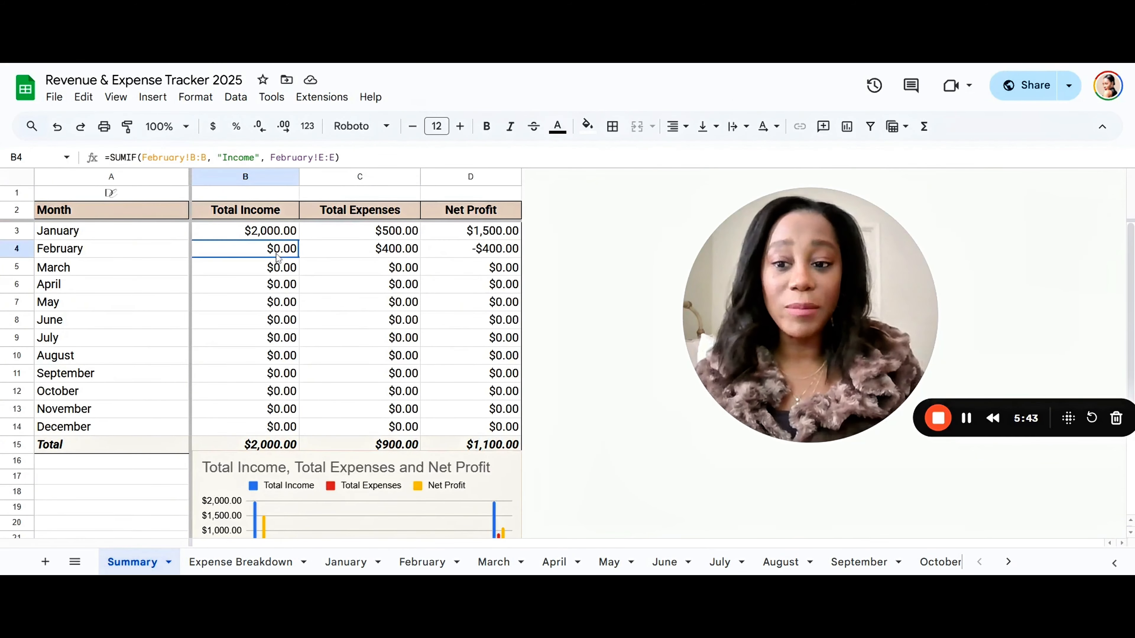
click(417, 561)
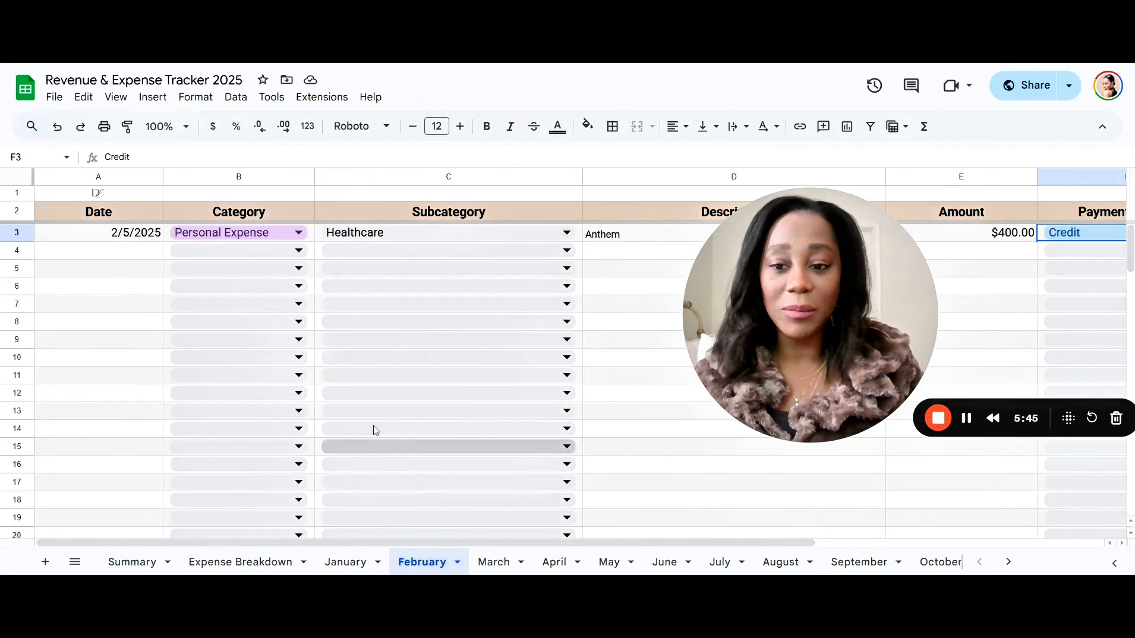
click(135, 562)
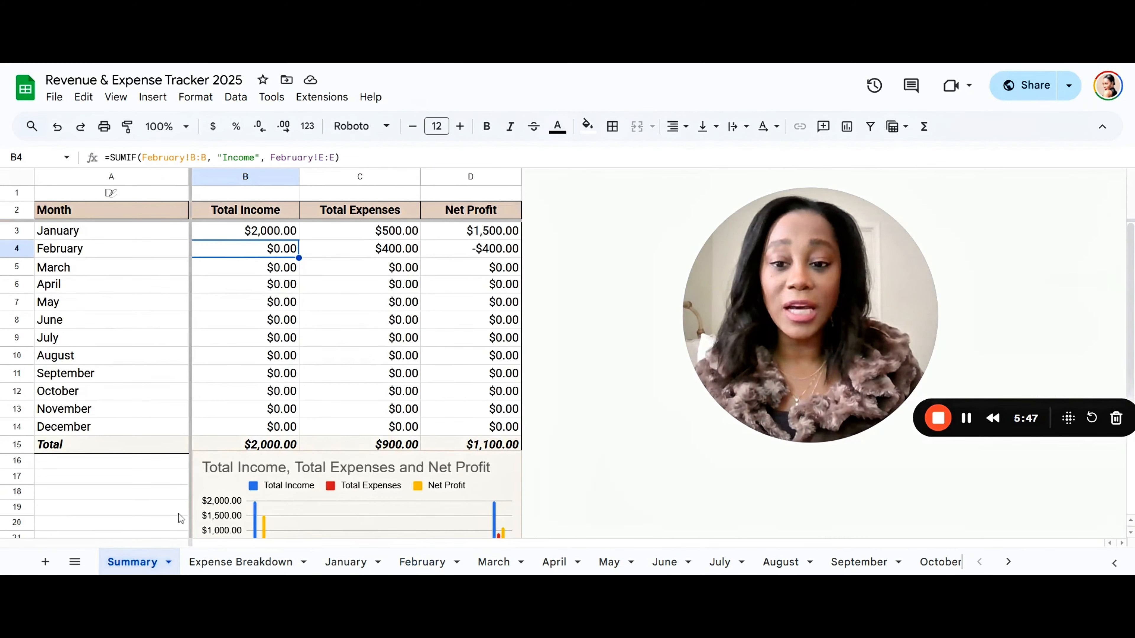
click(391, 254)
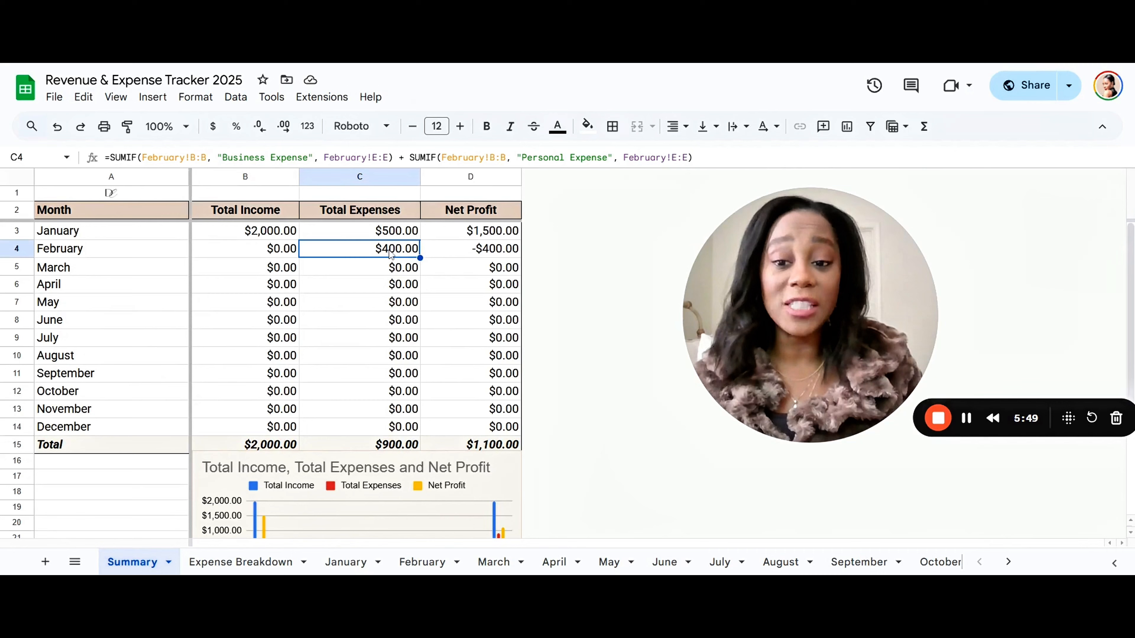
click(487, 256)
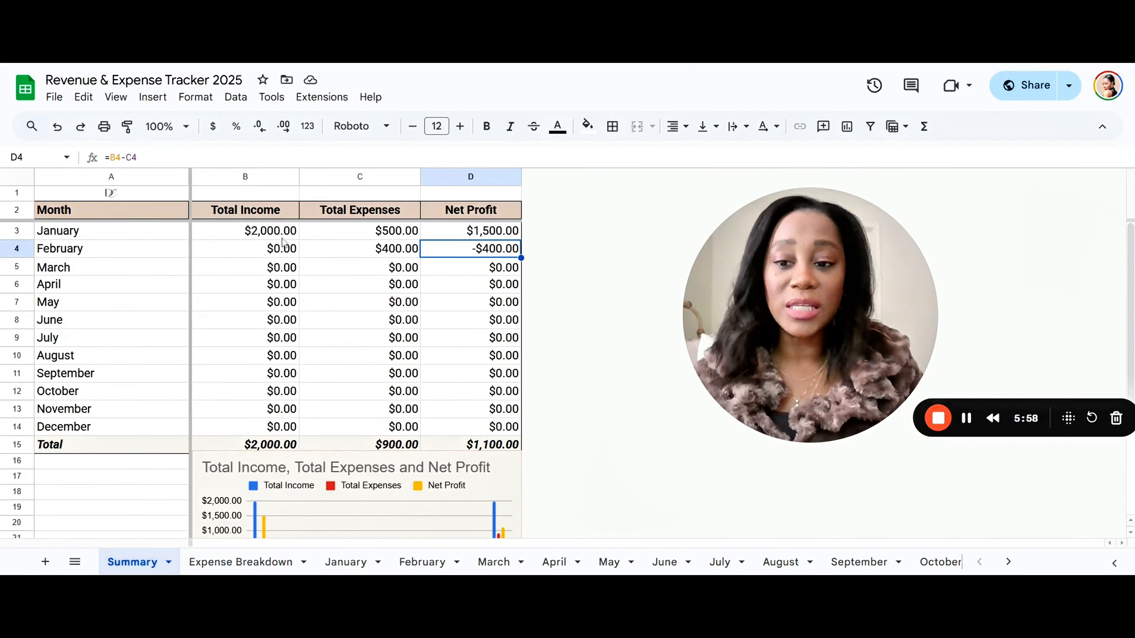
Examine the Total Income column, the Total row and the income, expenses and profit chart in the Summary sheet.
drag(281, 231, 286, 396)
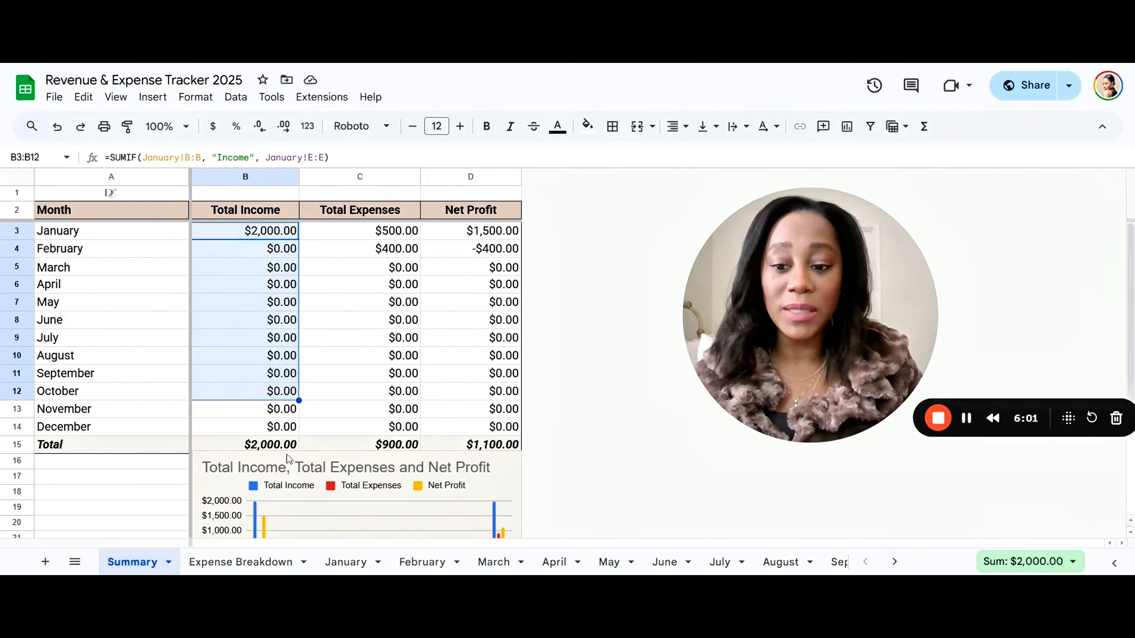
click(263, 446)
click(378, 446)
click(514, 446)
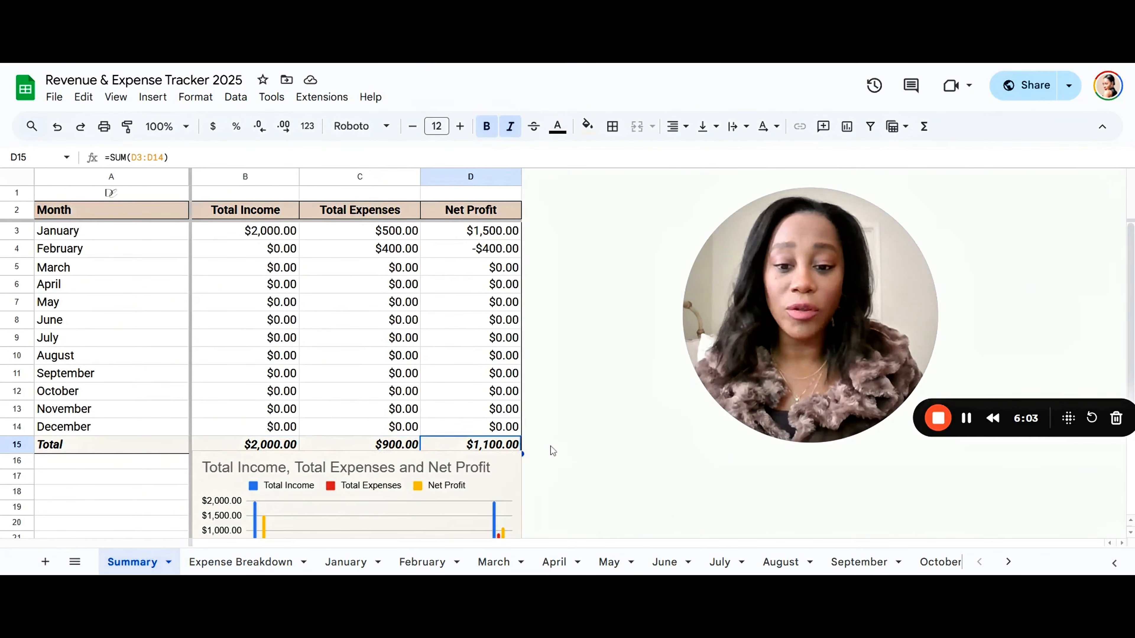
scroll(553, 451, down, 2)
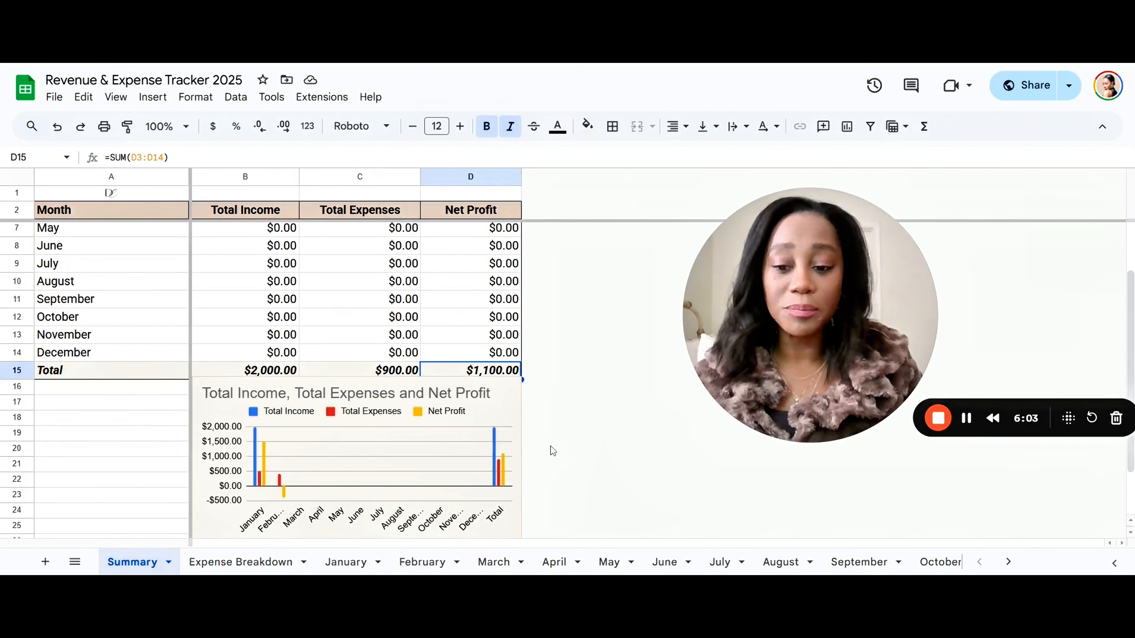
Examine the Total Income, Total Expenses and Net Profit cells at the end of the January sheet.
click(349, 563)
scroll(577, 340, down, 20)
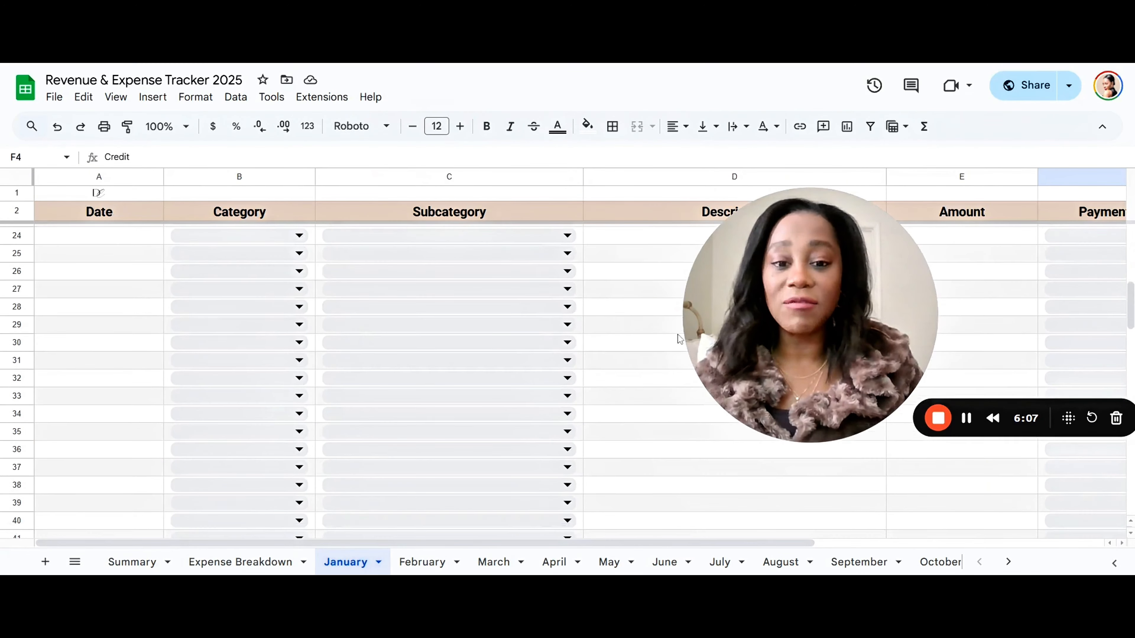
scroll(669, 374, down, 10)
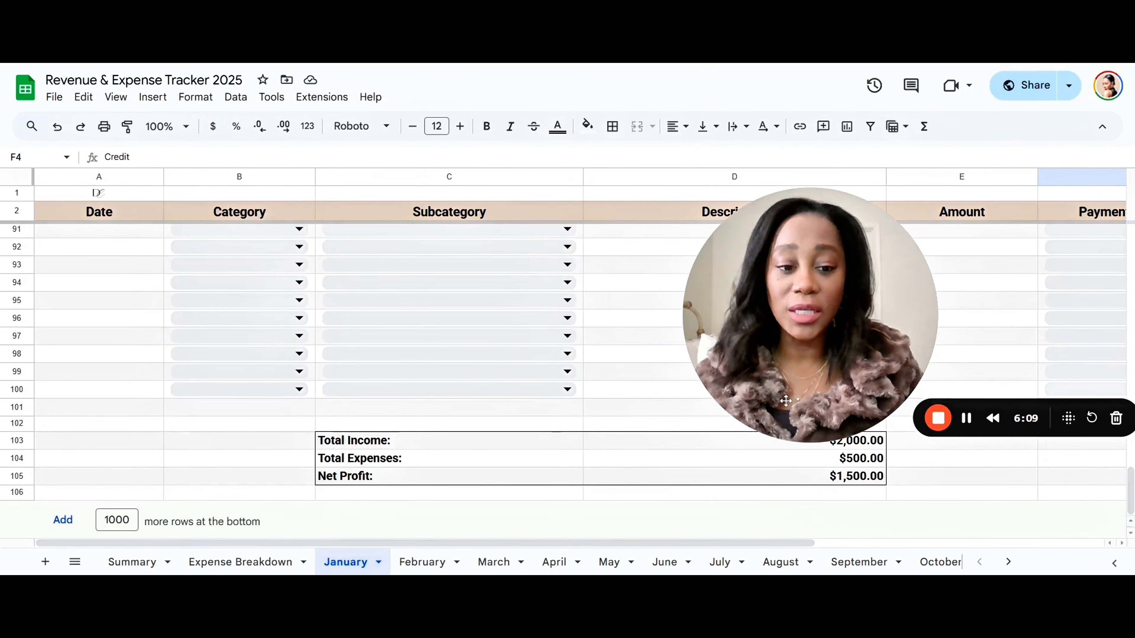
drag(771, 350, 424, 227)
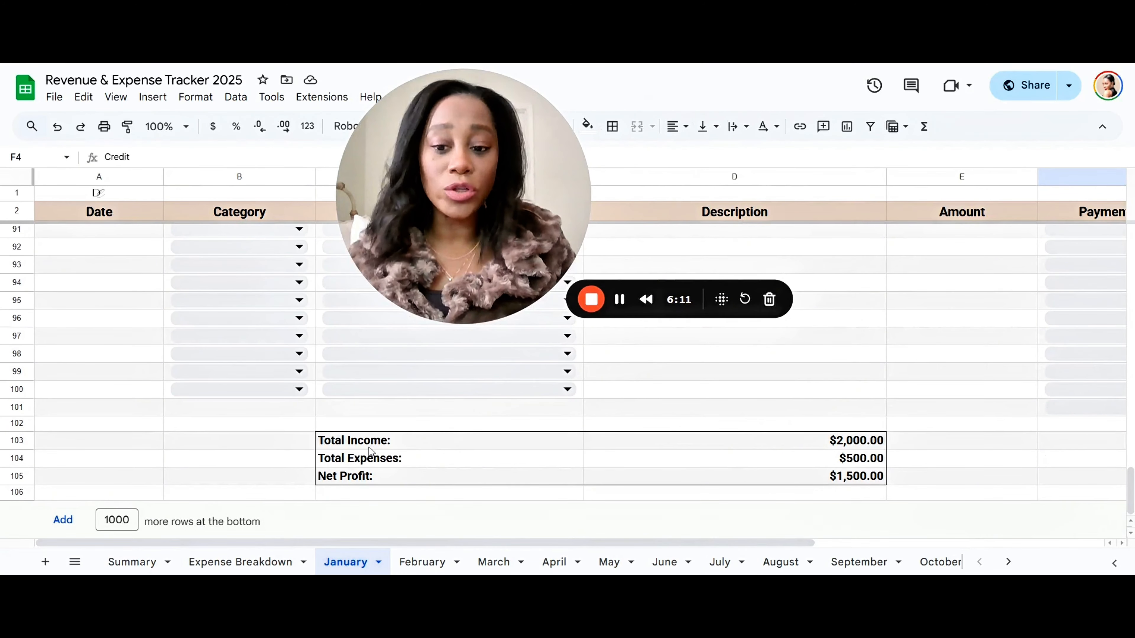
click(840, 445)
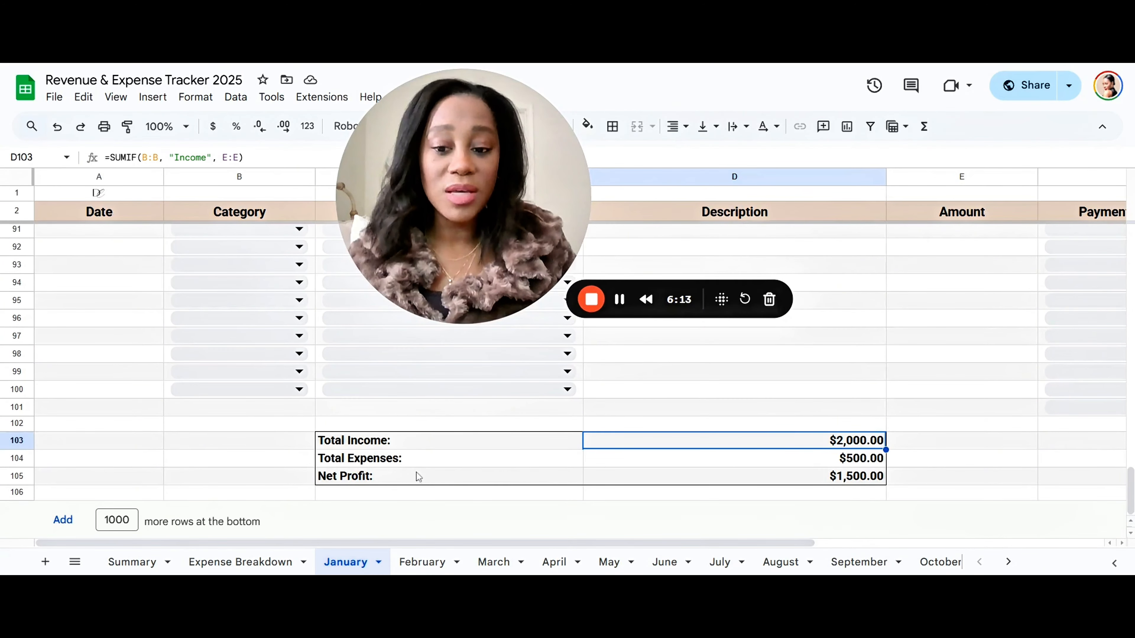
click(876, 458)
click(862, 477)
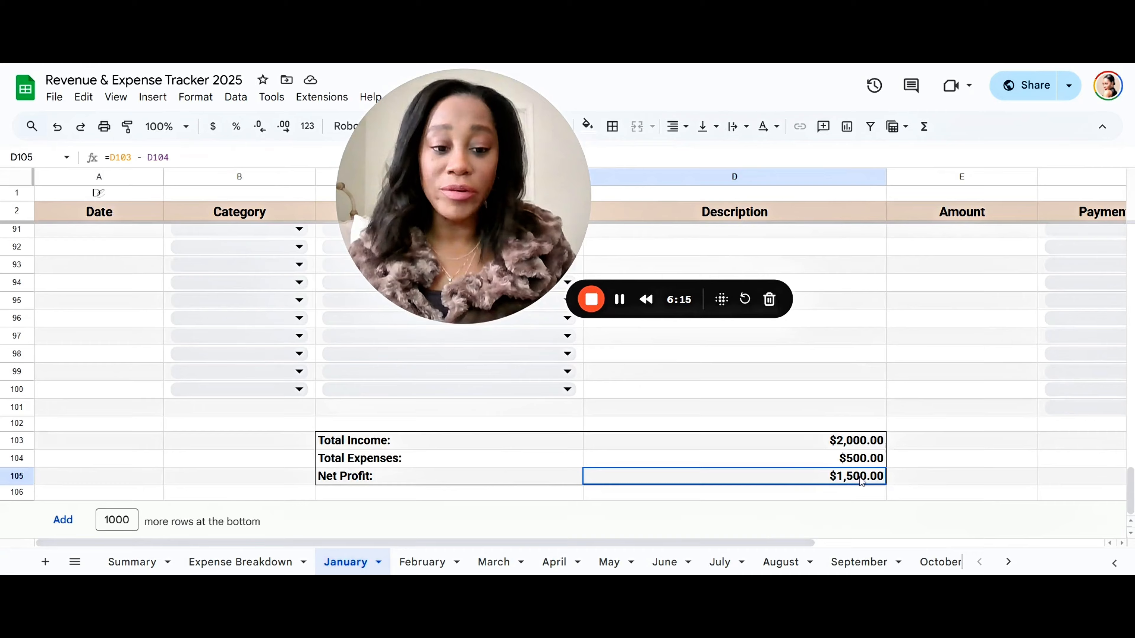
View the totals at the end of the February sheet and return to the chart in the Summary sheet.
click(420, 562)
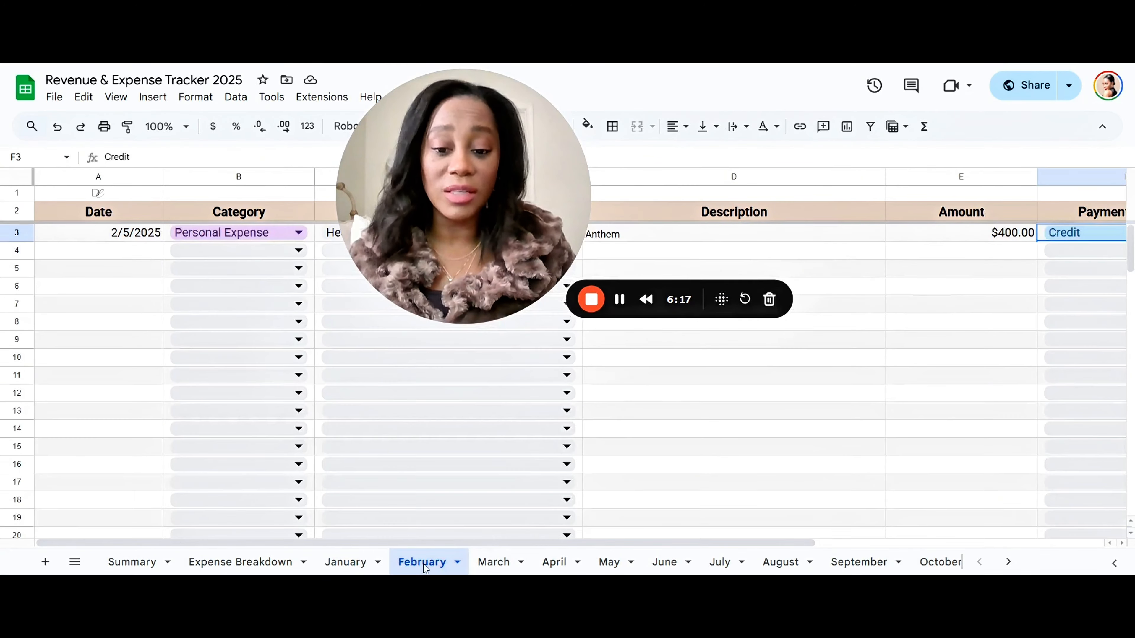
scroll(895, 345, down, 20)
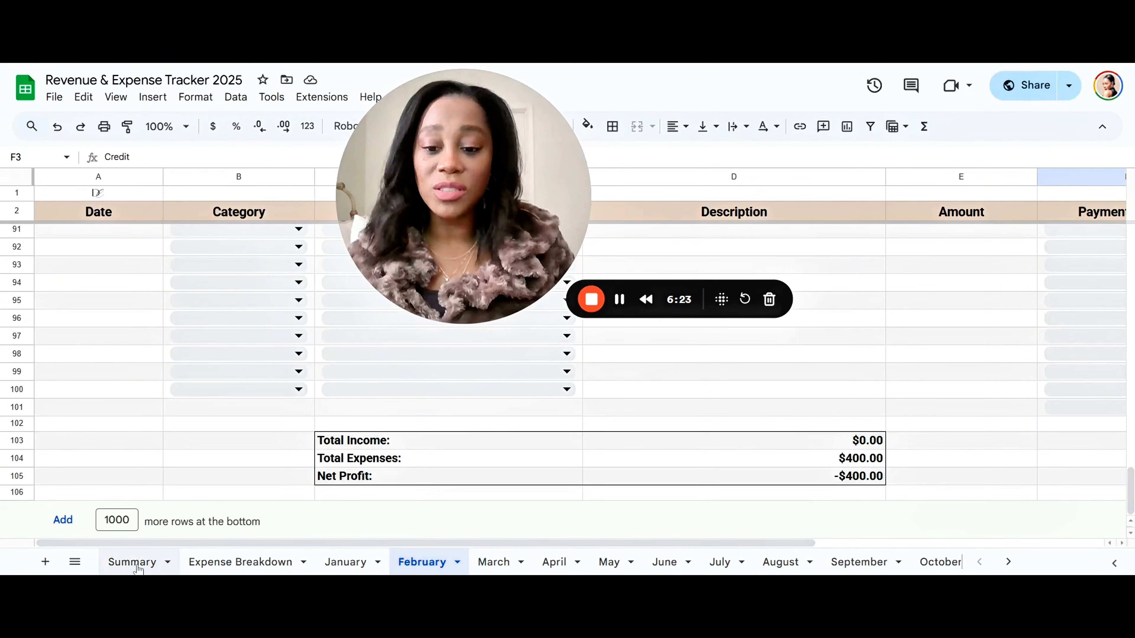
click(147, 560)
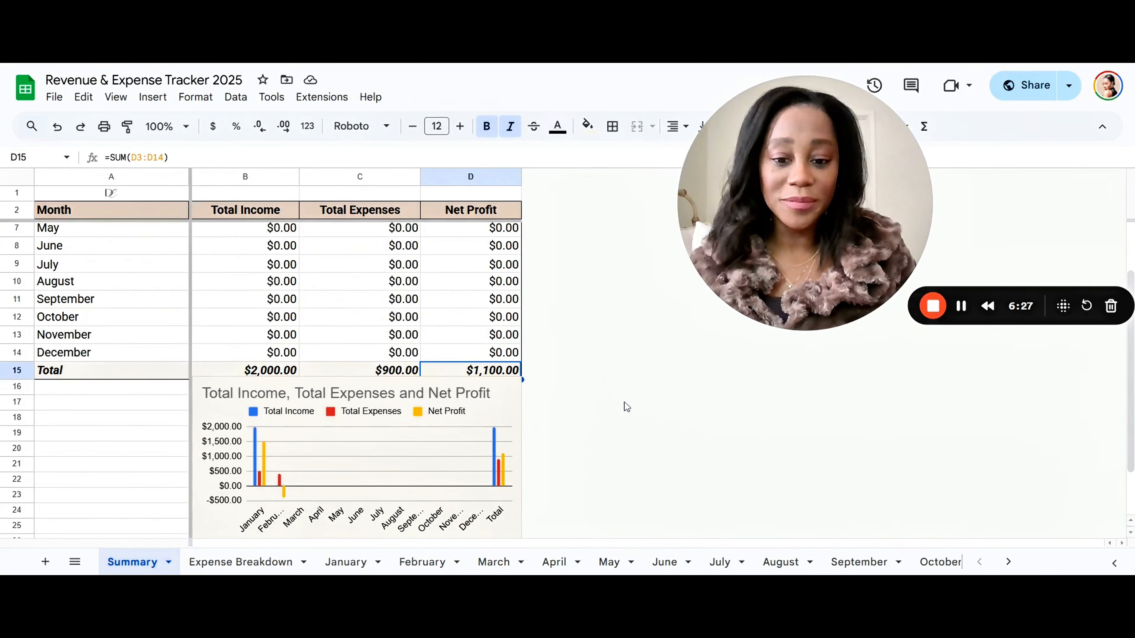
scroll(624, 402, down, 2)
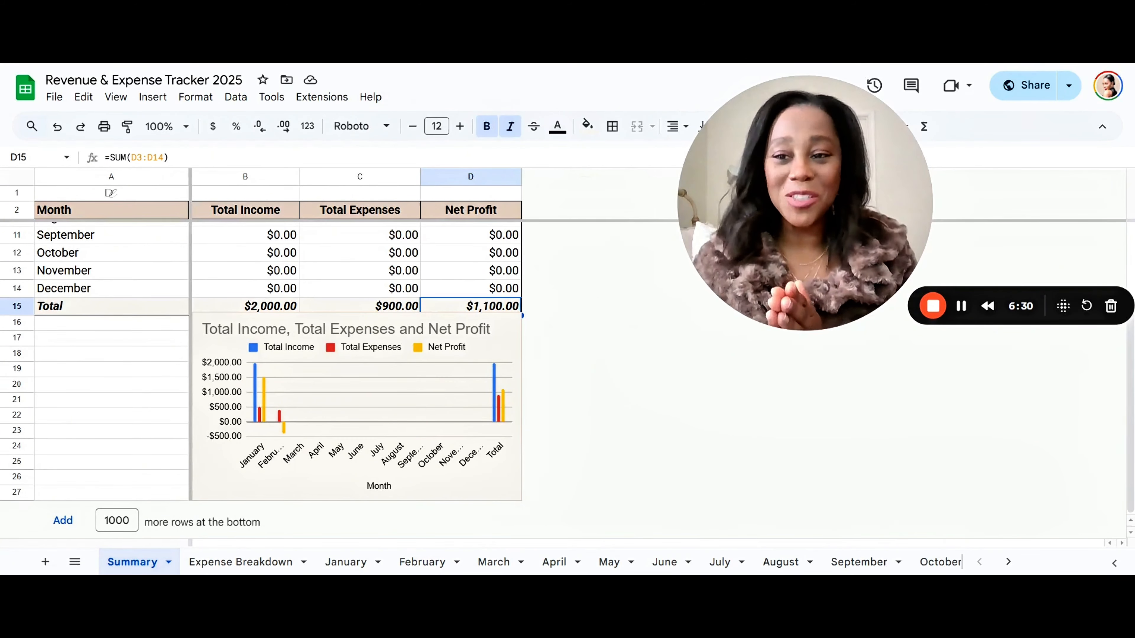